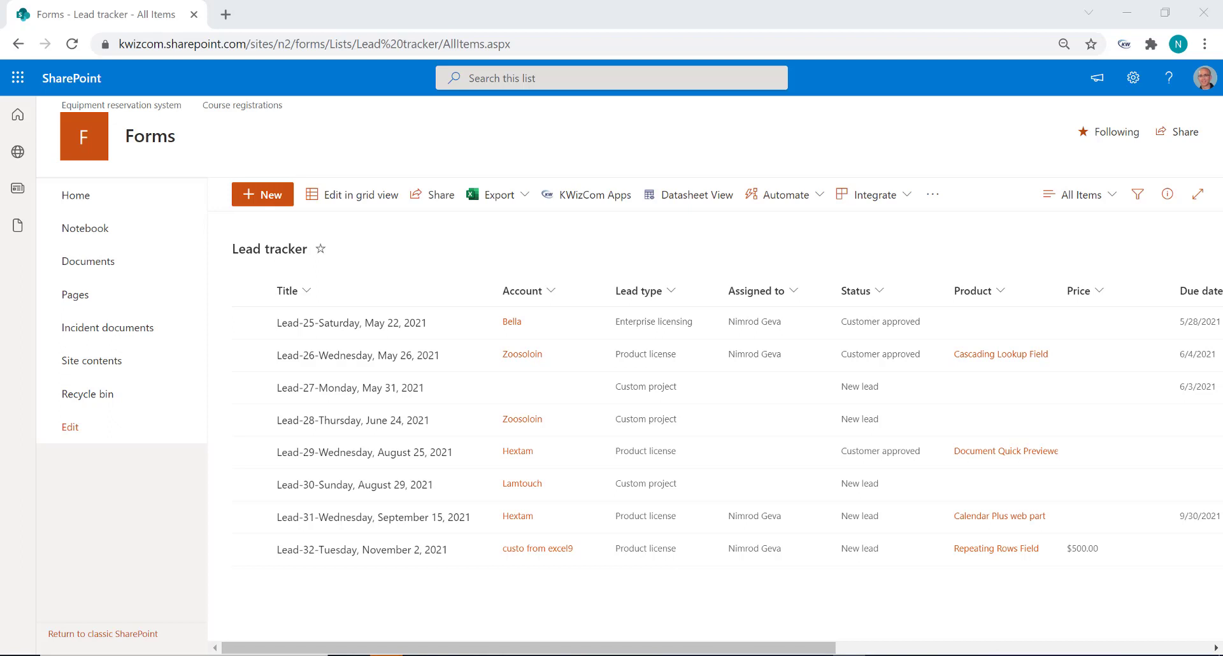
Examine all fields of the default new item form for the Lead tracker list, and close the form without saving.
{"action": "left_click", "coordinate": [268, 204]}
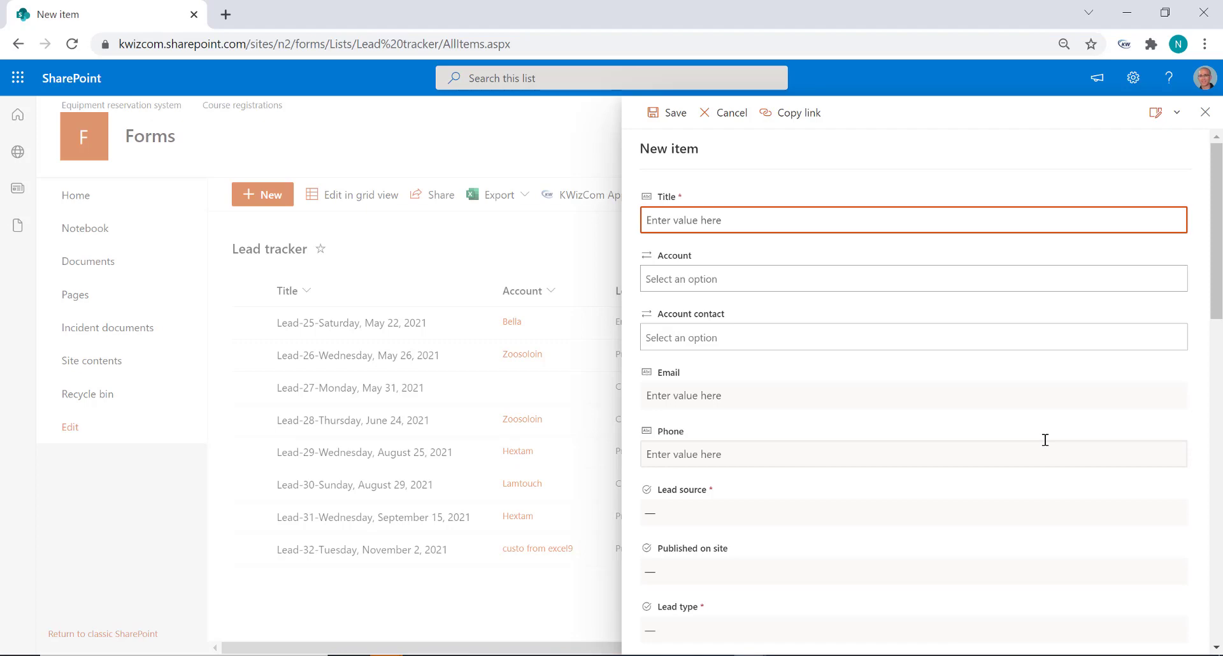
{"action": "scroll", "coordinate": [1045, 440], "scroll_direction": "down", "scroll_amount": 10}
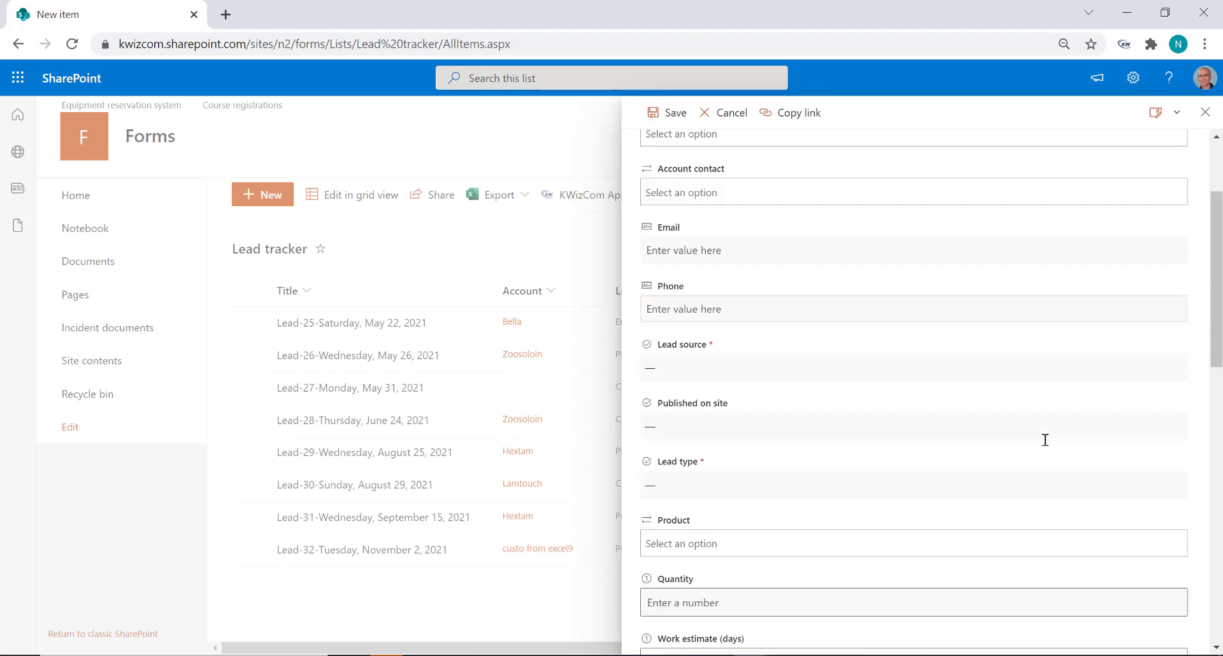
{"action": "scroll", "coordinate": [1045, 440], "scroll_direction": "down", "scroll_amount": 5}
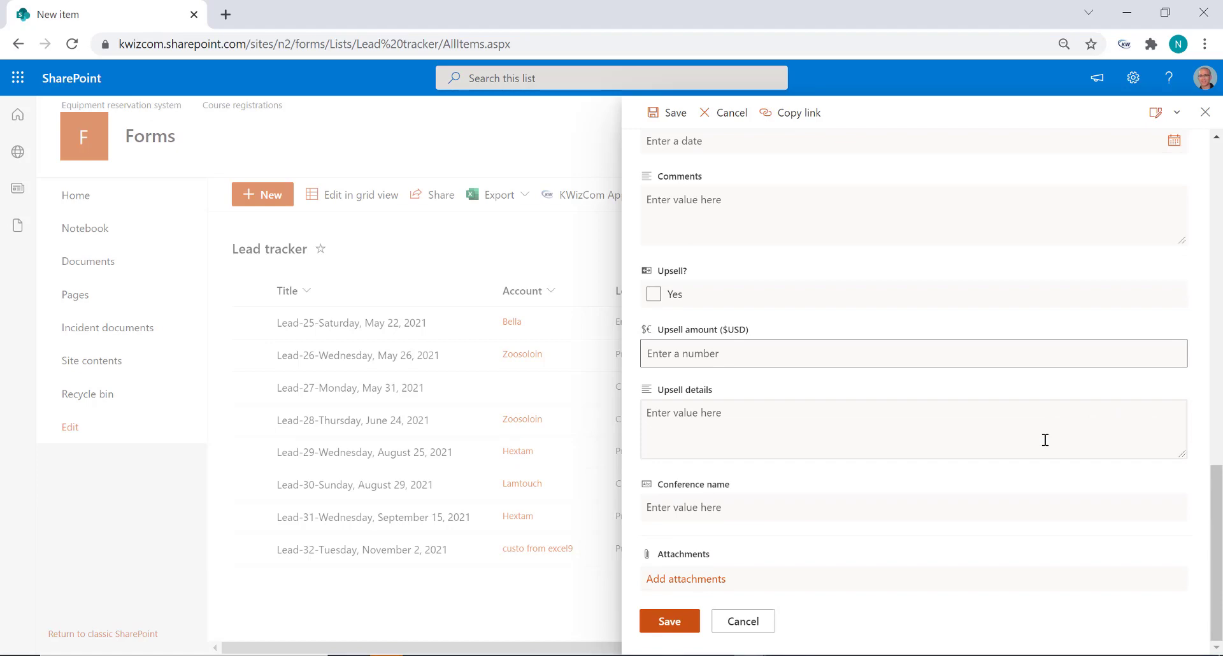
{"action": "scroll", "coordinate": [1045, 439], "scroll_direction": "up", "scroll_amount": 15}
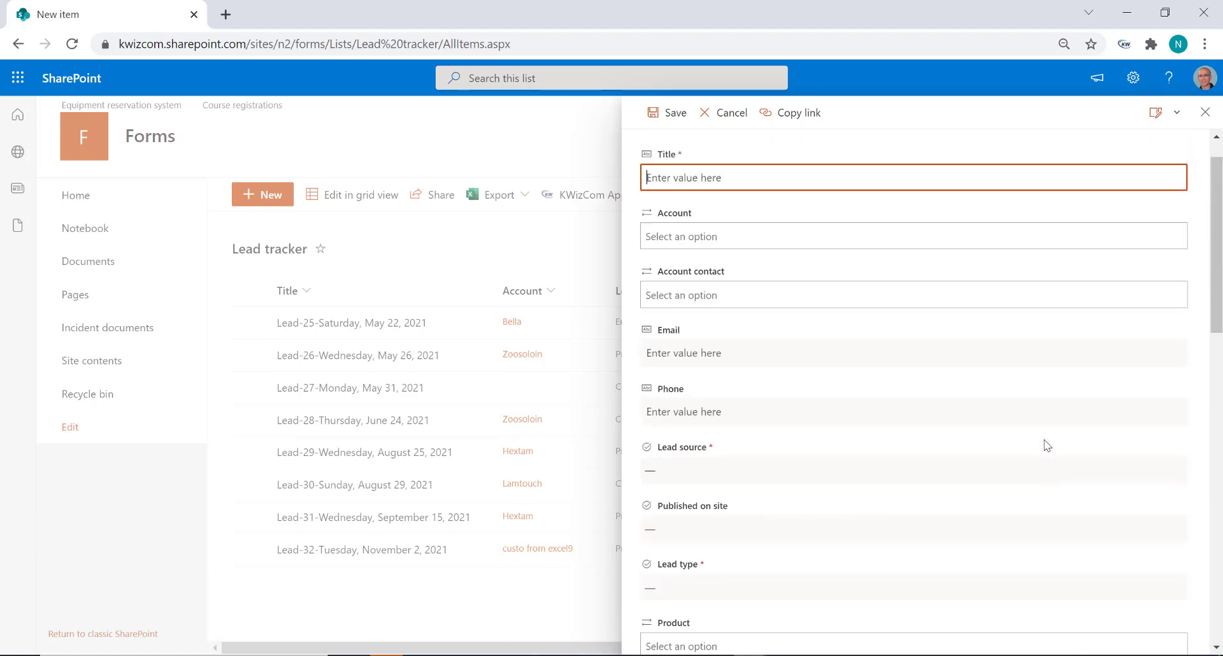
{"action": "scroll", "coordinate": [1047, 445], "scroll_direction": "up", "scroll_amount": 1}
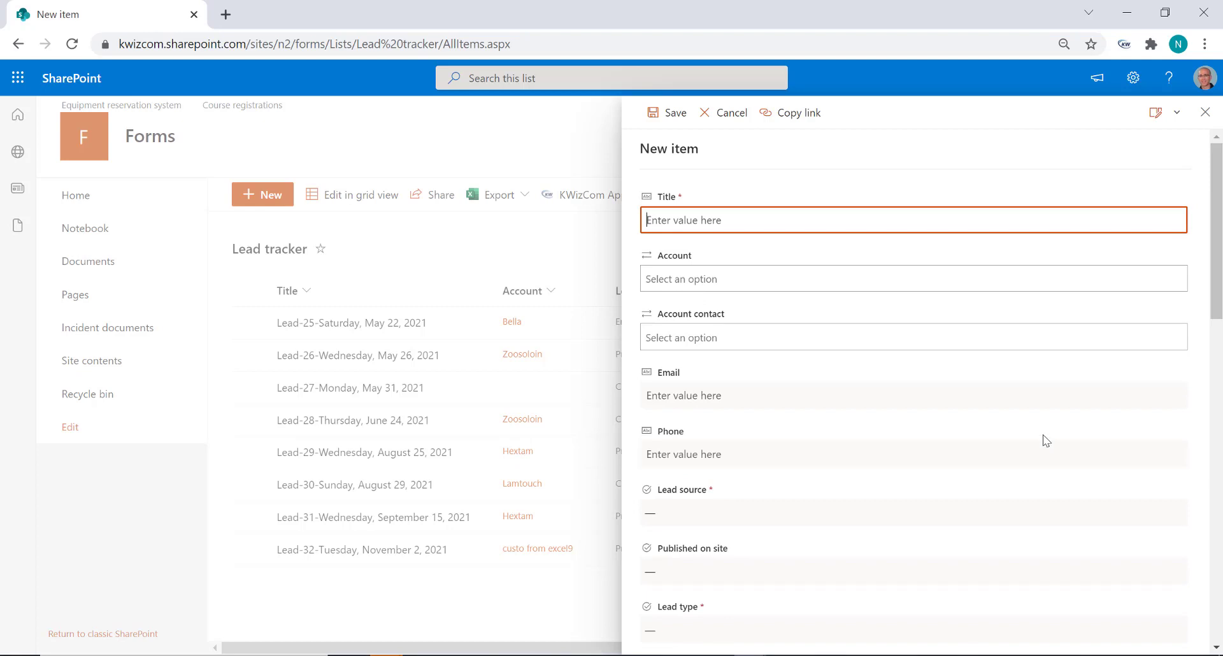
{"action": "scroll", "coordinate": [1047, 446], "scroll_direction": "down", "scroll_amount": 6}
{"action": "scroll", "coordinate": [1047, 439], "scroll_direction": "down", "scroll_amount": 5}
{"action": "left_click", "coordinate": [1048, 439]}
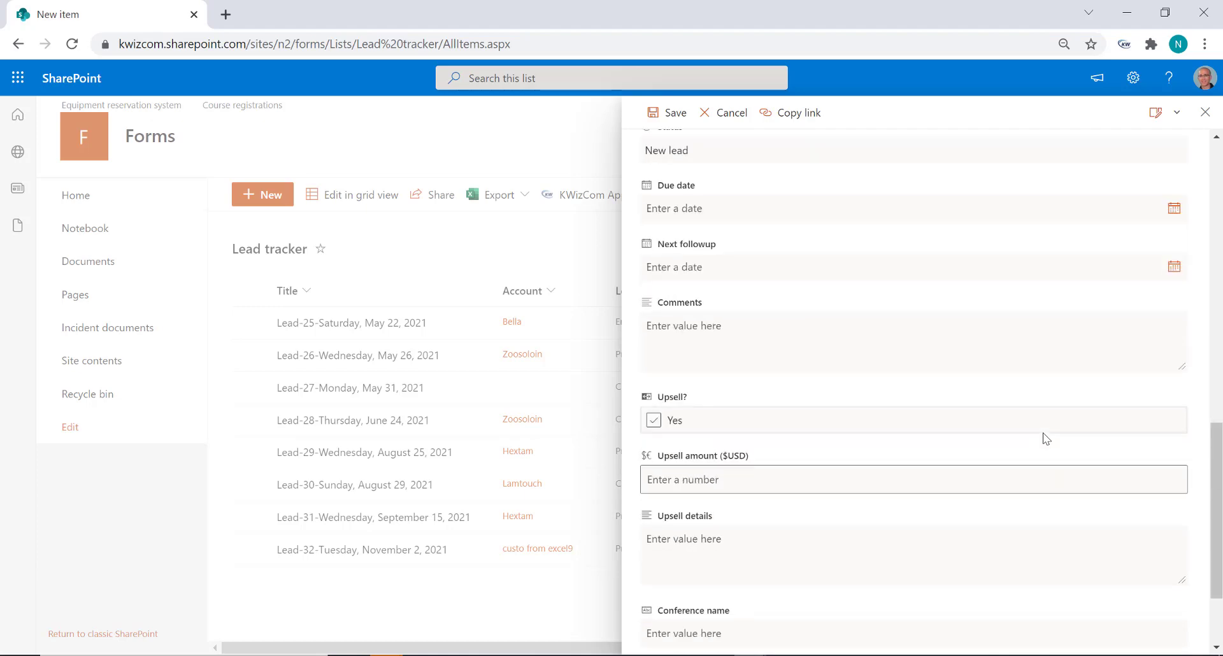
{"action": "scroll", "coordinate": [1047, 439], "scroll_direction": "down", "scroll_amount": 2}
{"action": "scroll", "coordinate": [1047, 438], "scroll_direction": "up", "scroll_amount": 12}
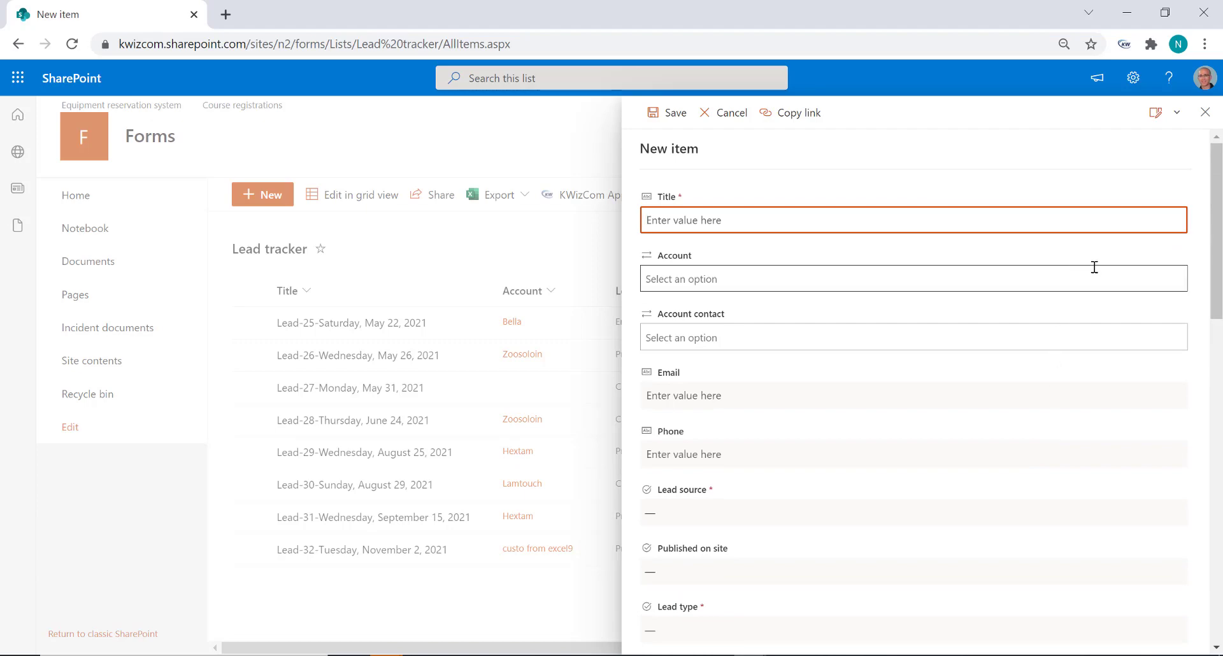
{"action": "left_click", "coordinate": [1205, 113]}
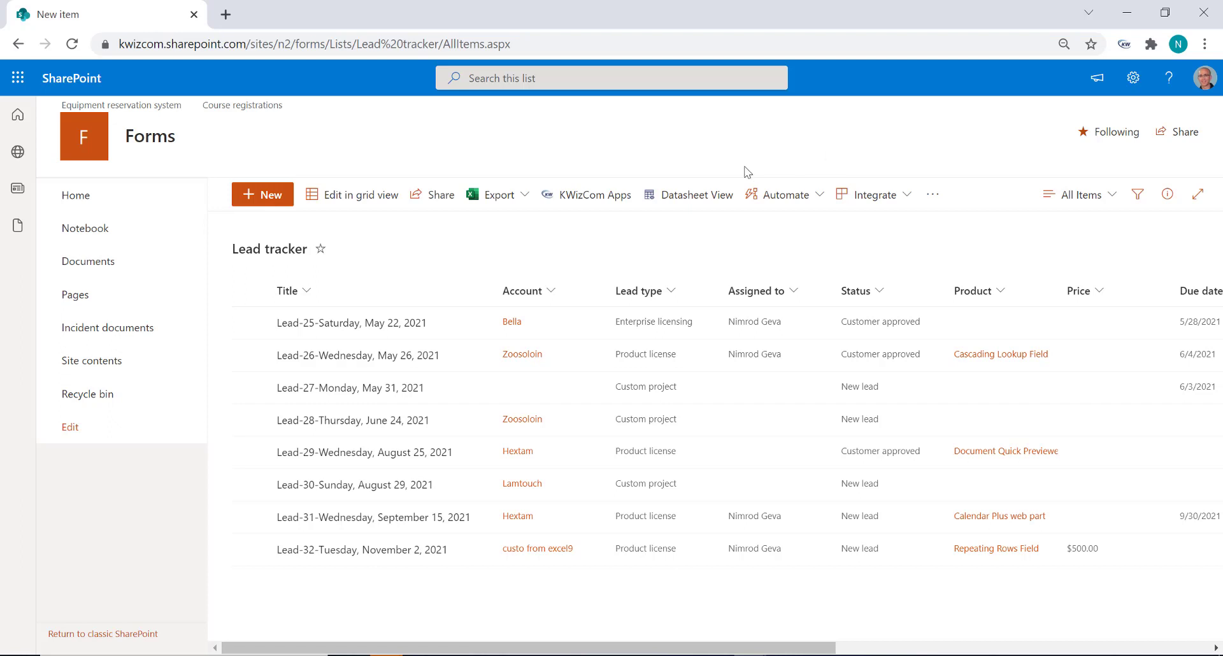
Set the KWizCom Forms Display Mode of the Lead tracker list to Side Panel.
{"action": "left_click", "coordinate": [585, 208]}
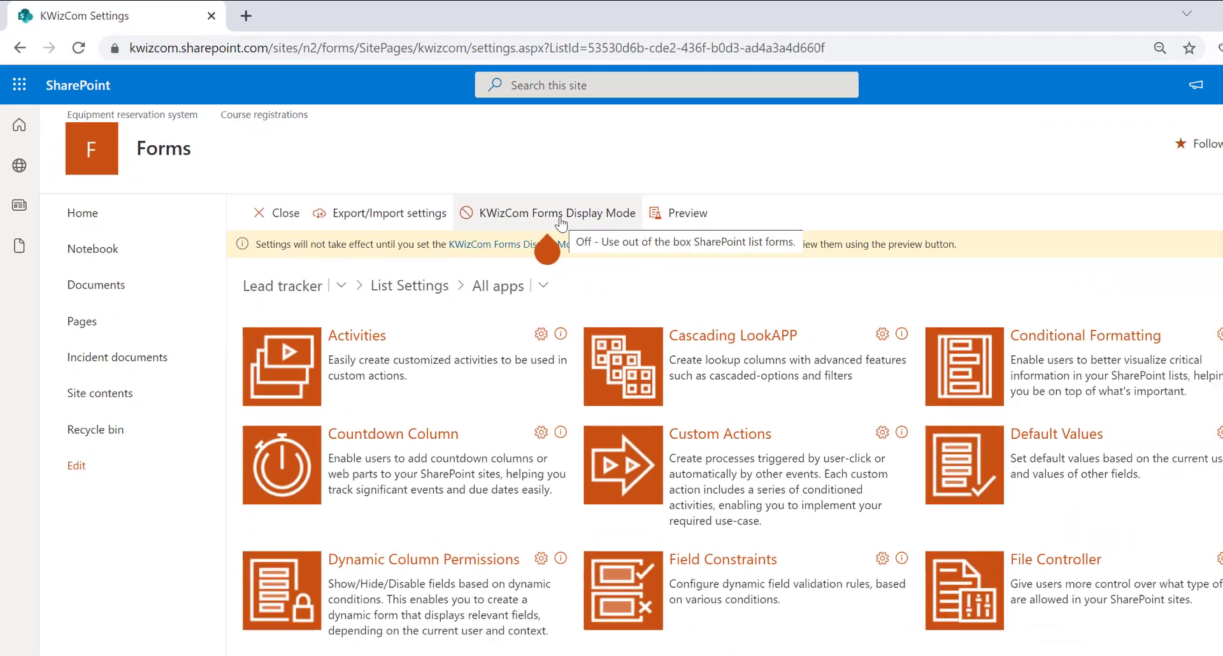
{"action": "left_click", "coordinate": [561, 223]}
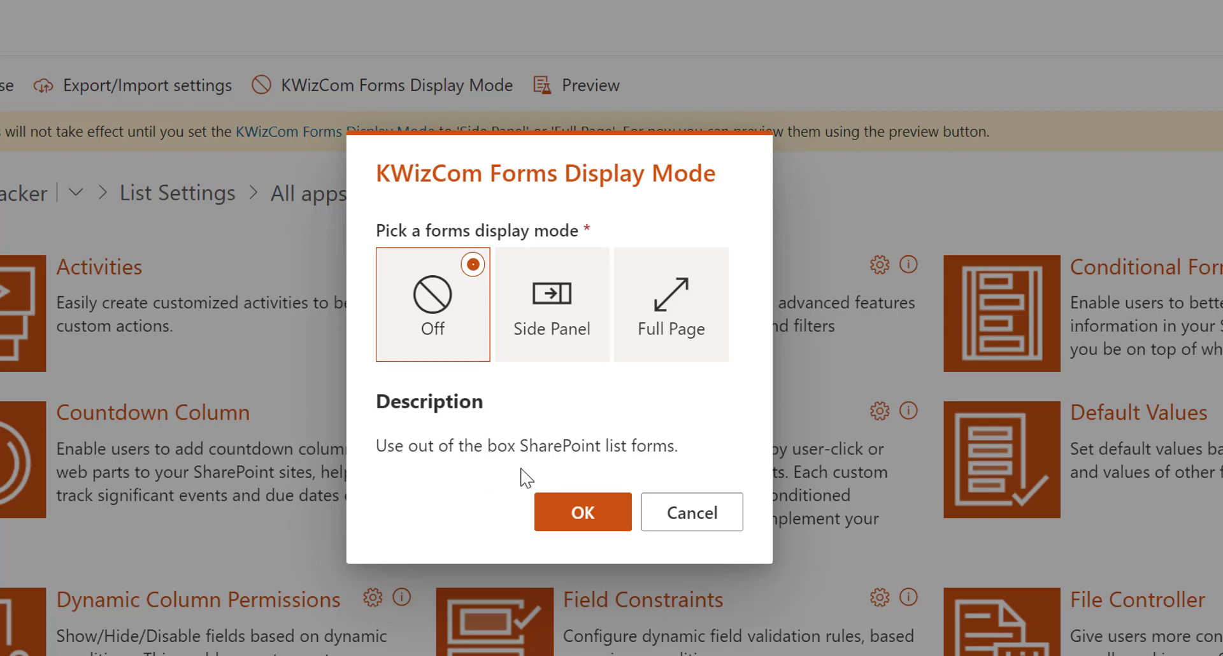
{"action": "left_click", "coordinate": [559, 335]}
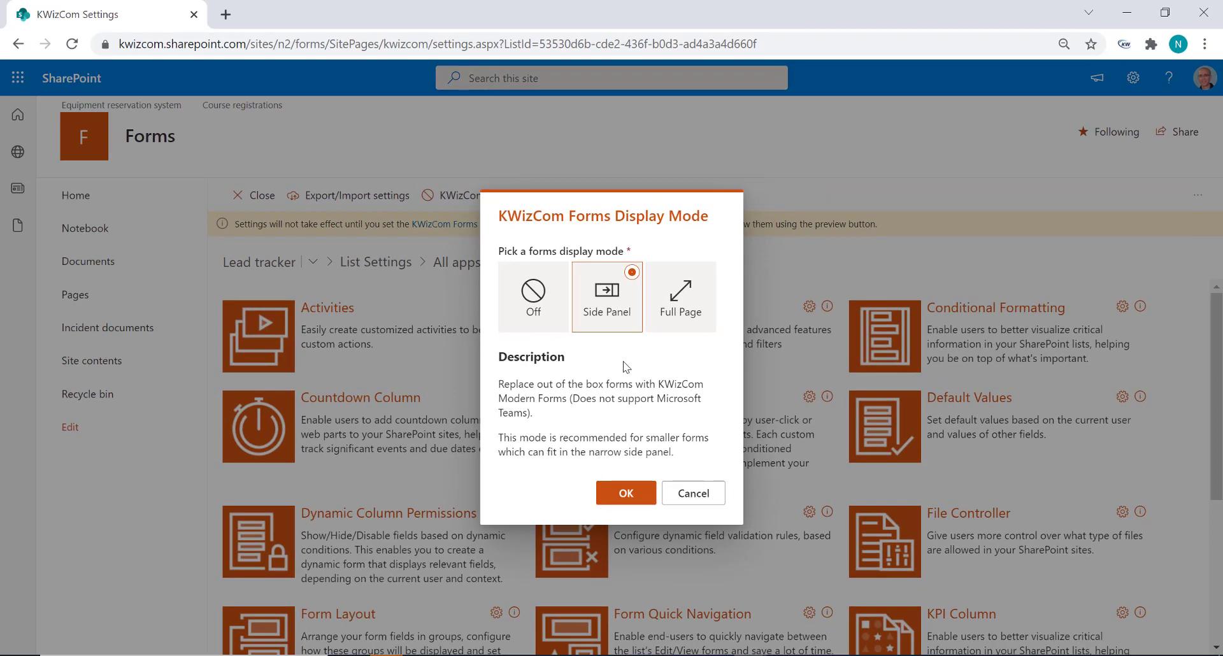
{"action": "left_click", "coordinate": [627, 495]}
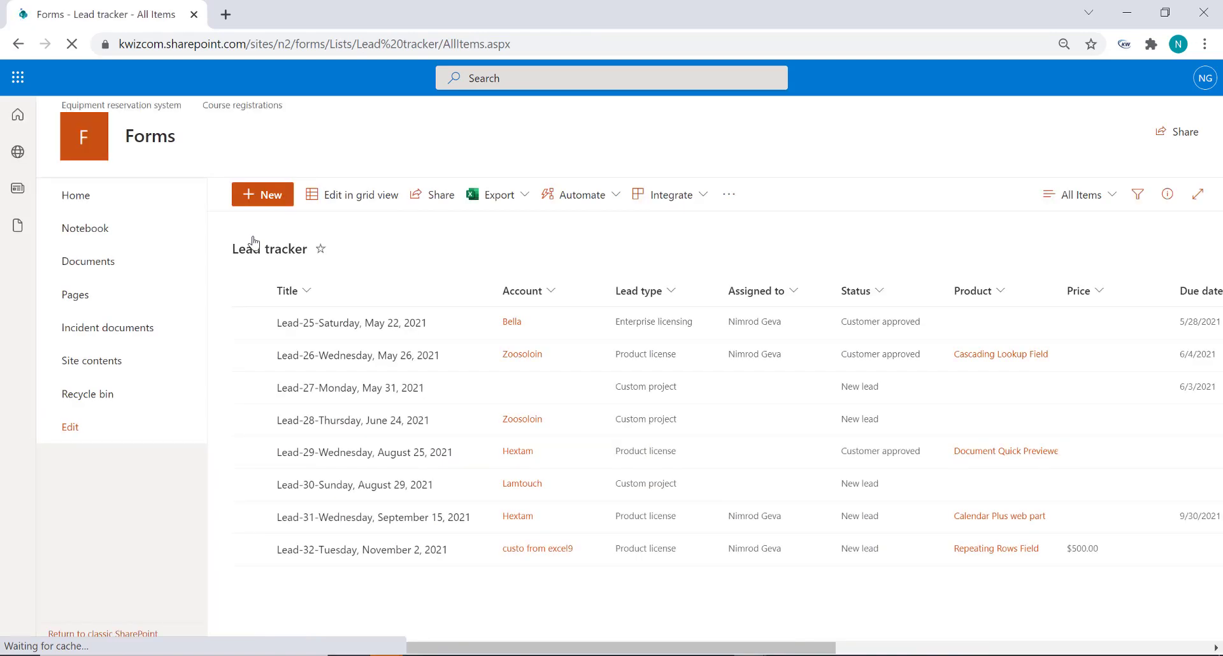
Start a new lead item with Carephase as the account and the first listed person as the account contact.
{"action": "left_click", "coordinate": [268, 200]}
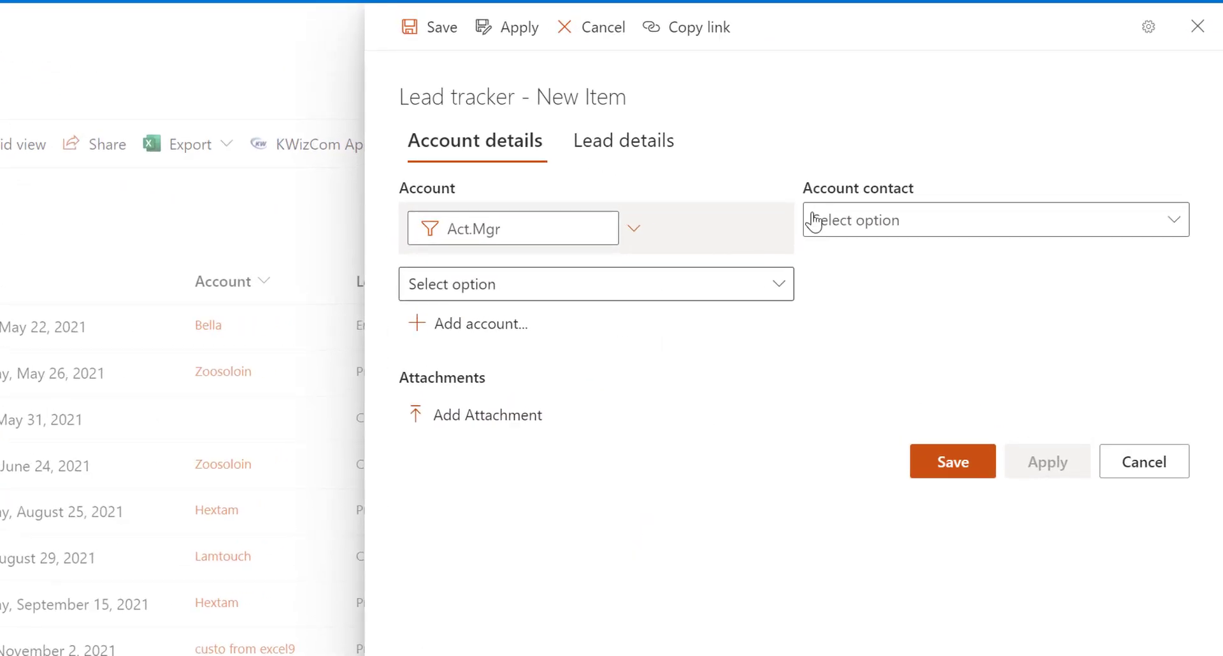
{"action": "left_click", "coordinate": [624, 152]}
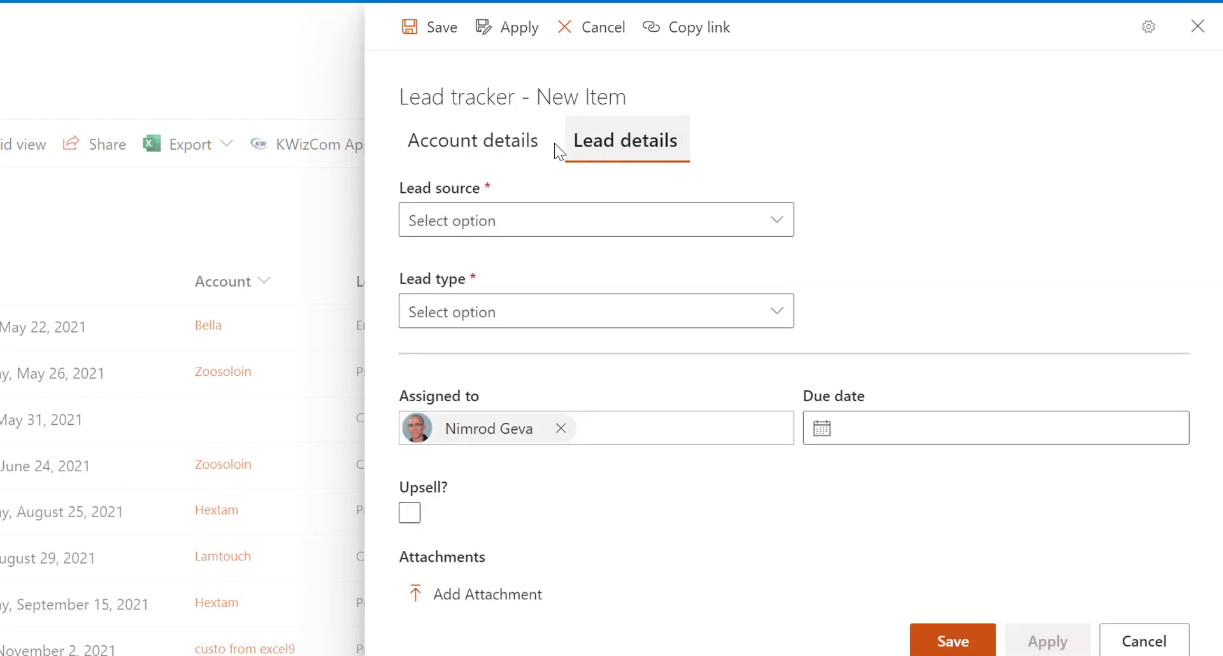
{"action": "left_click", "coordinate": [523, 153]}
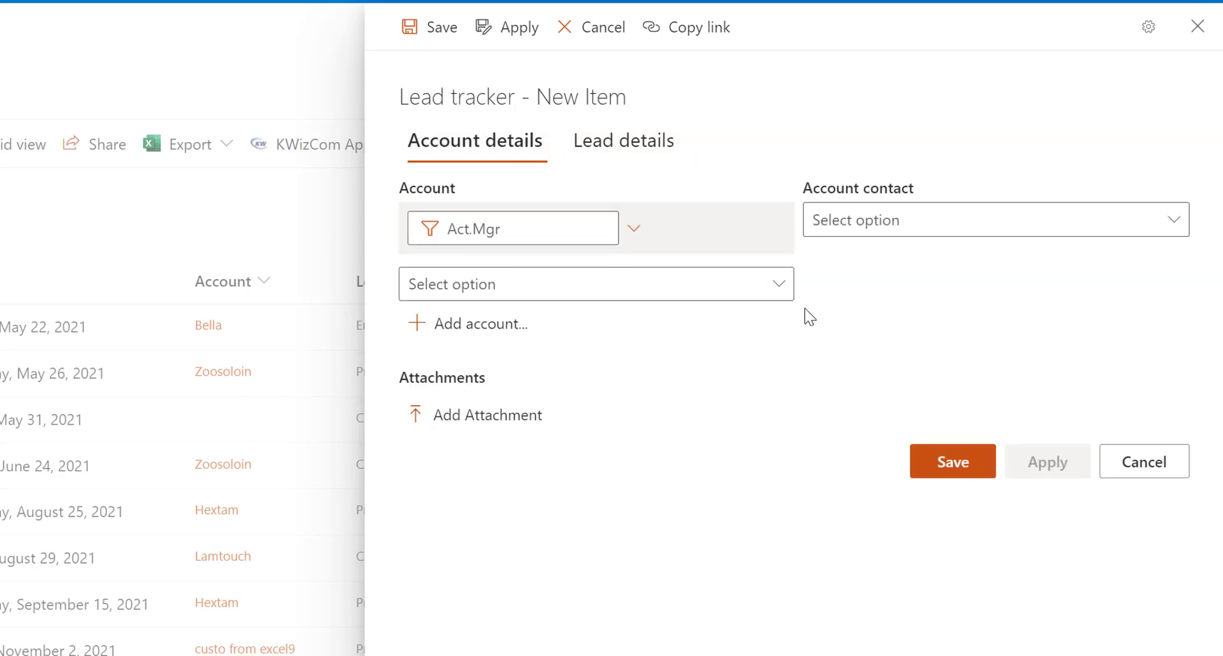
{"action": "left_click", "coordinate": [779, 288]}
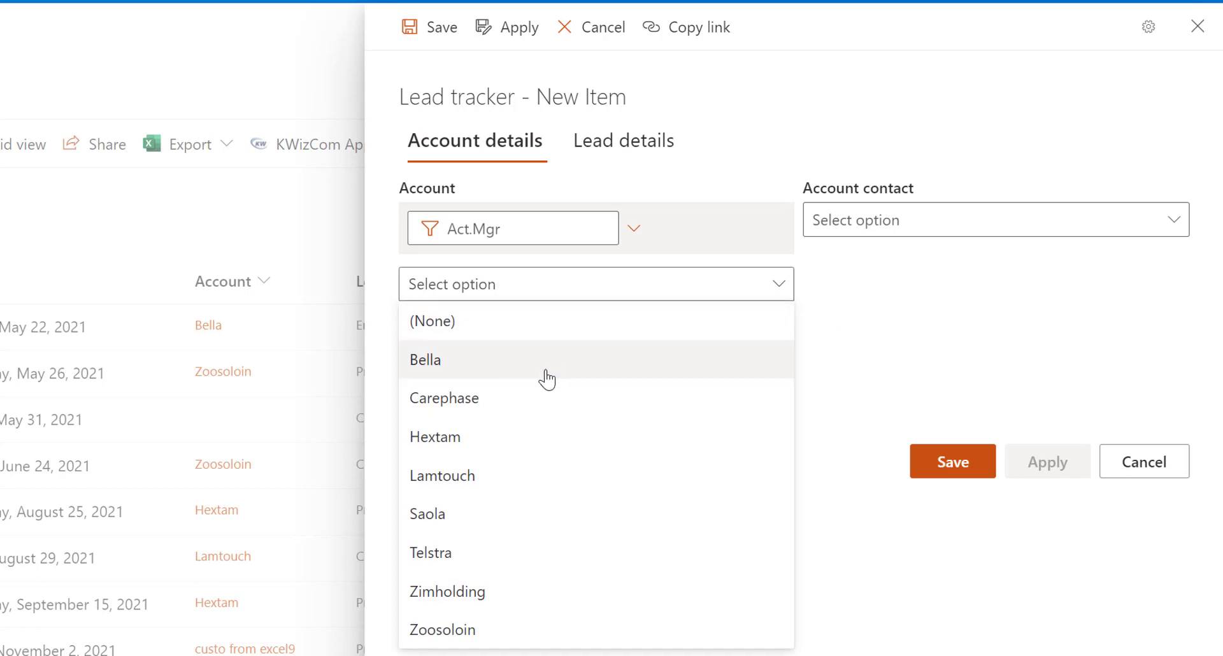
{"action": "left_click", "coordinate": [543, 400]}
{"action": "left_click", "coordinate": [909, 224]}
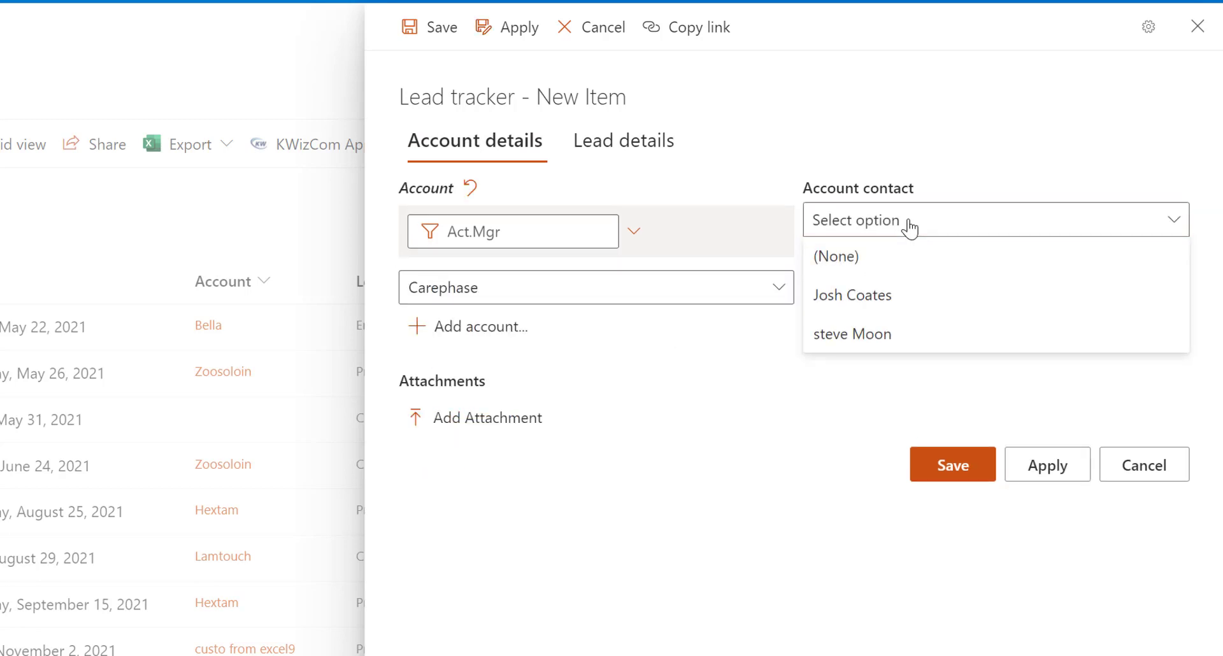
{"action": "left_click", "coordinate": [868, 309]}
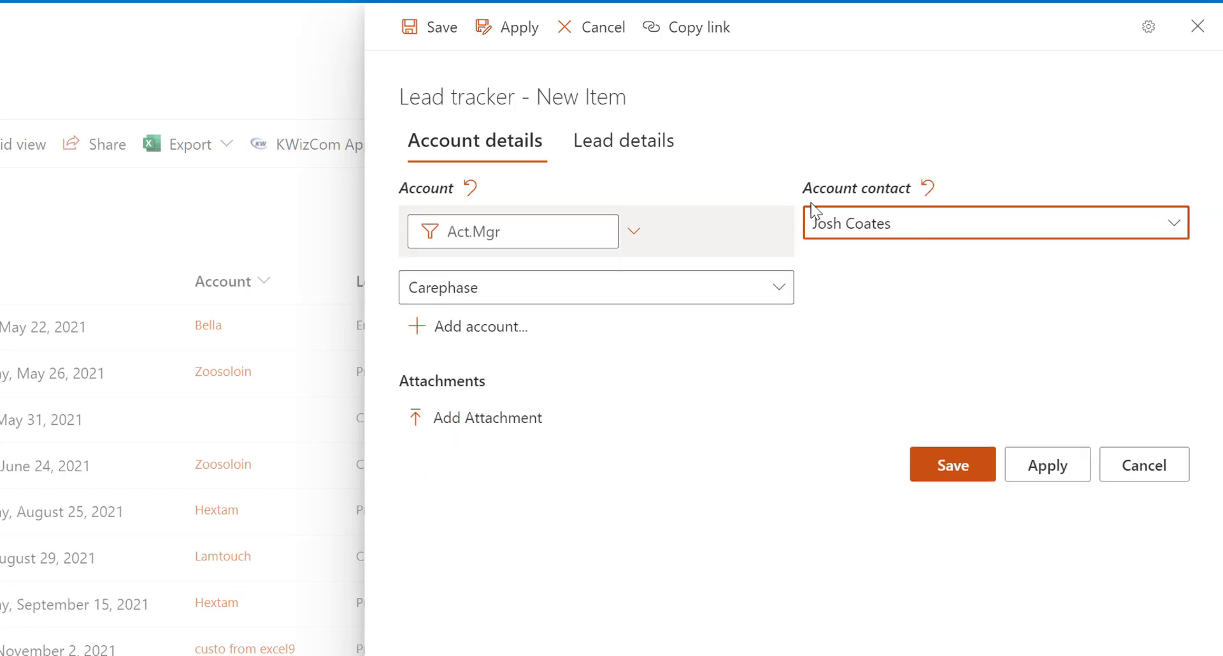
In the lead details, set the source to Ad/banner, the type to Product license and the product to Cascading Lookup Field.
{"action": "left_click", "coordinate": [644, 157]}
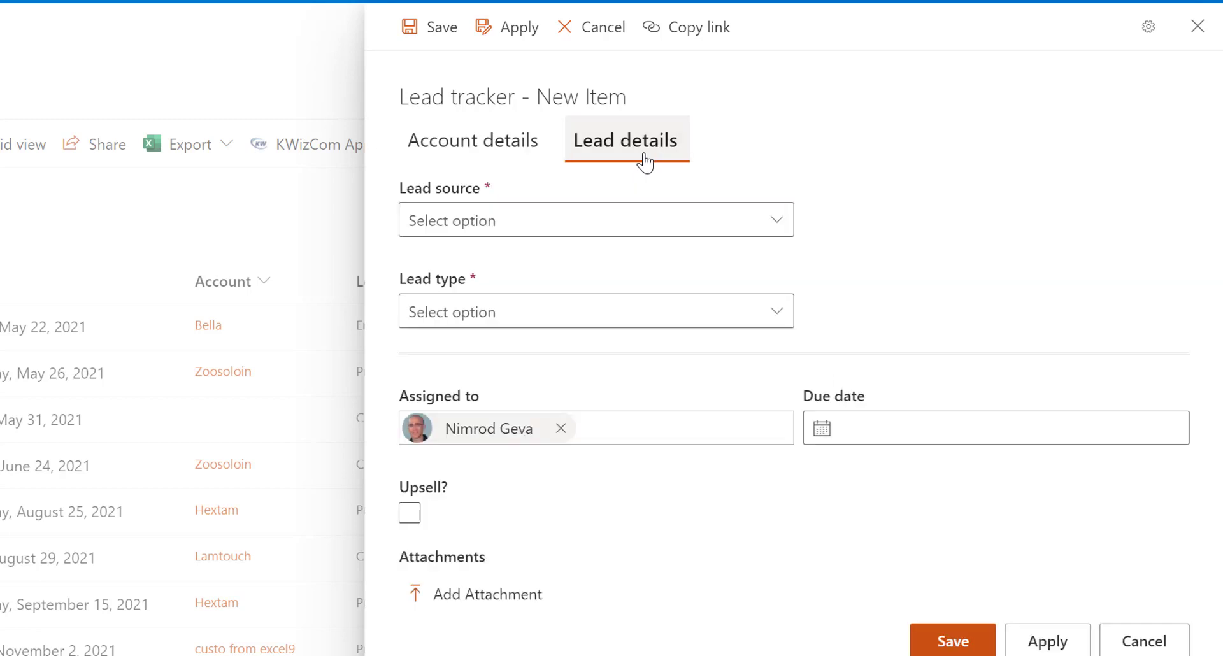
{"action": "left_click", "coordinate": [758, 222]}
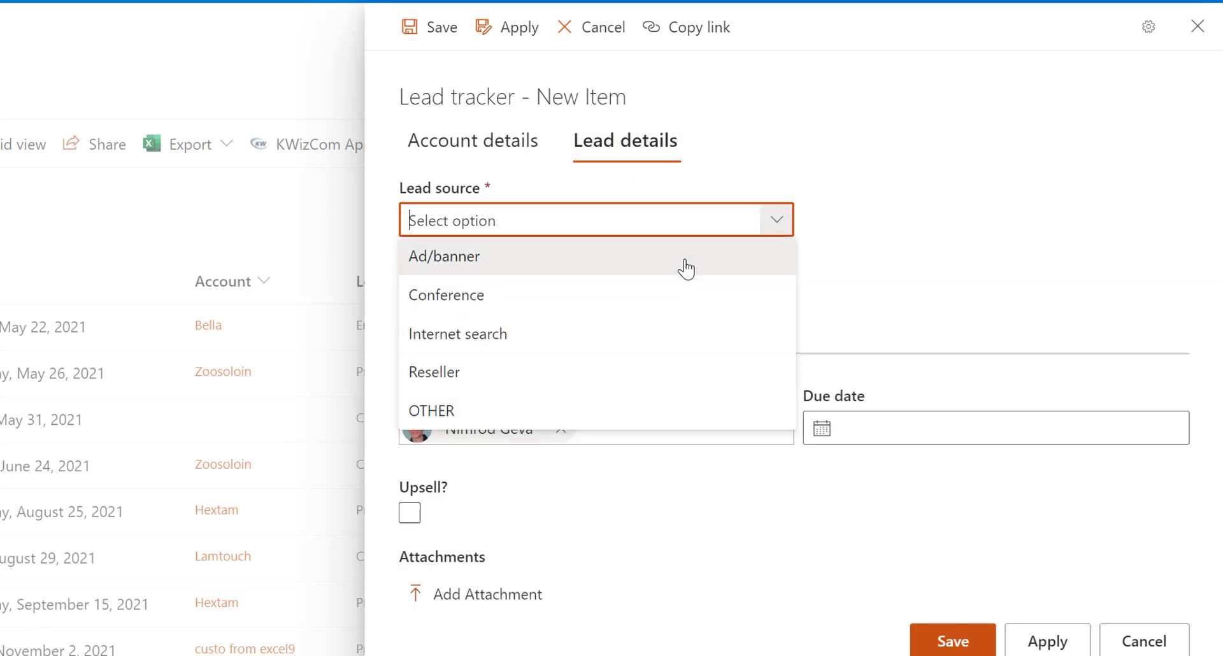
{"action": "left_click", "coordinate": [687, 268]}
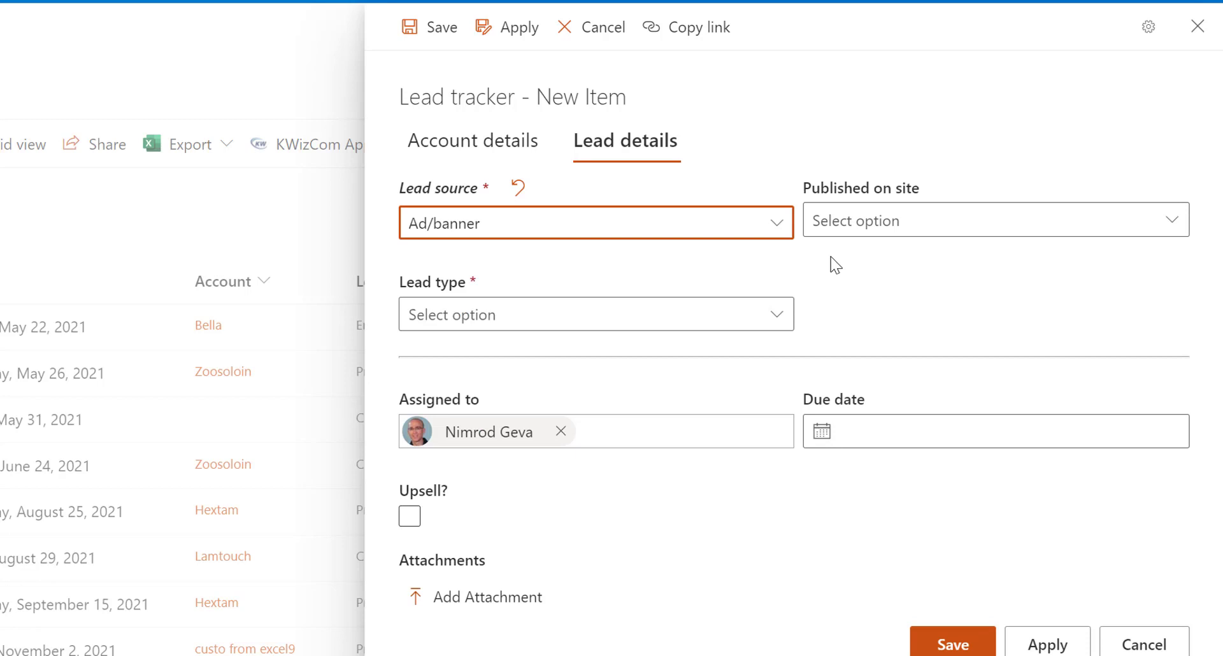
{"action": "left_click", "coordinate": [785, 316]}
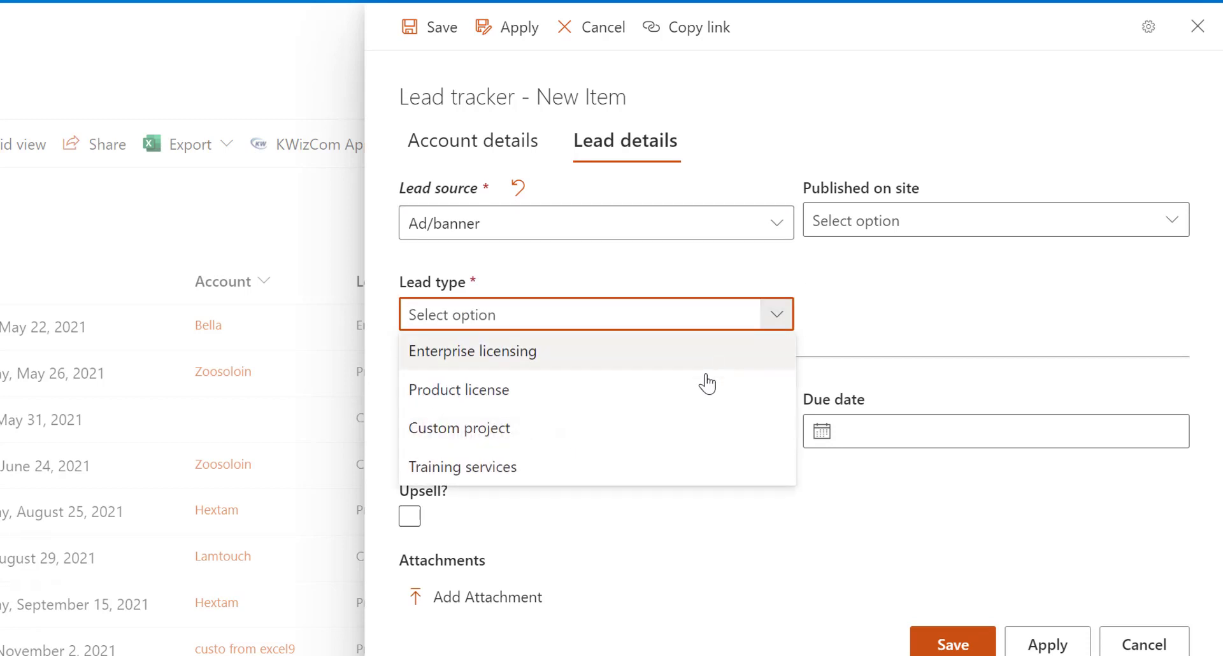
{"action": "left_click", "coordinate": [694, 399]}
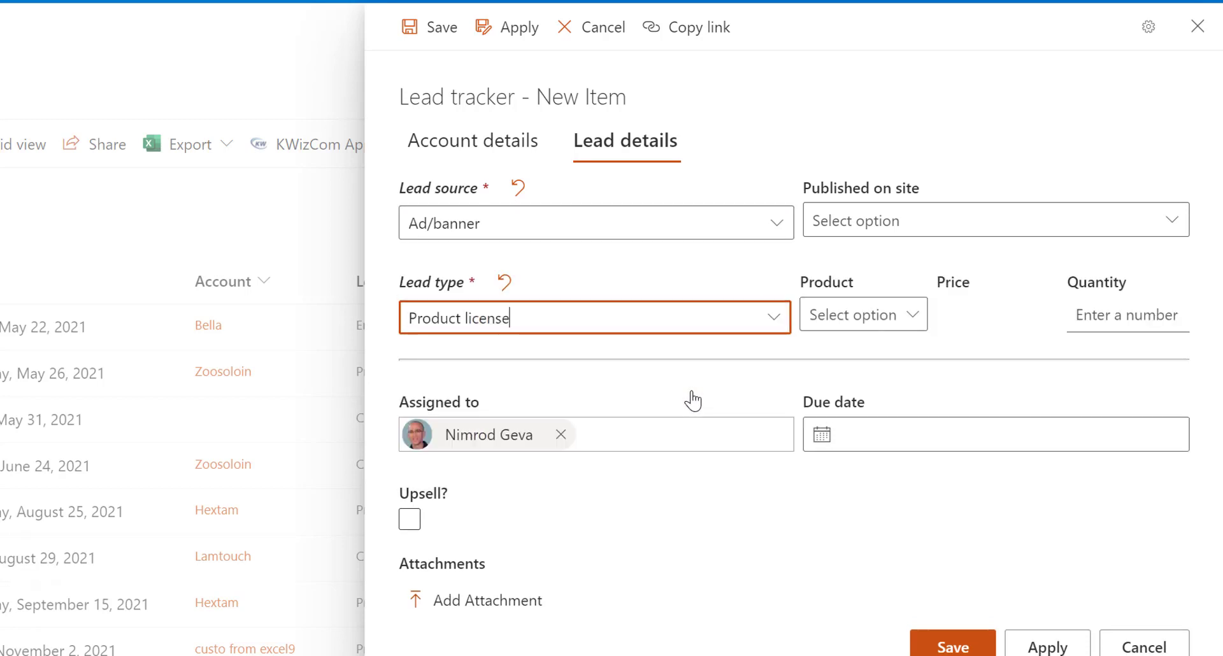
{"action": "left_click", "coordinate": [916, 314]}
{"action": "left_click", "coordinate": [854, 430]}
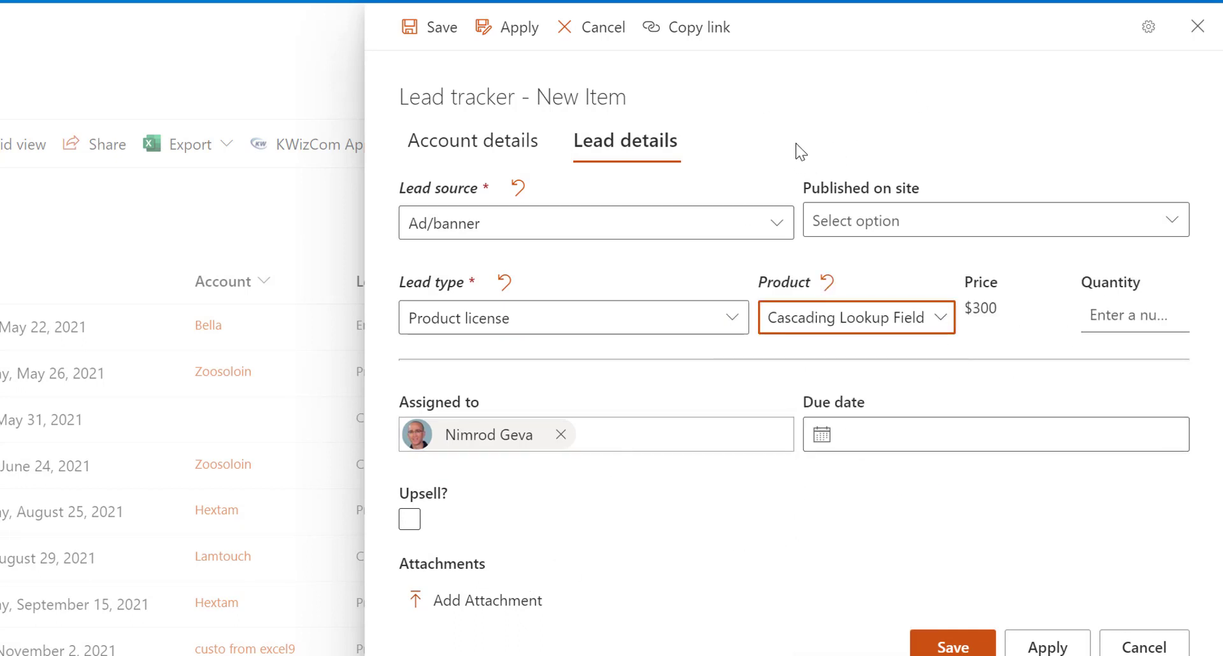
Enable the Upsell option to view the Upsell details section, and disable the option again.
{"action": "left_click", "coordinate": [409, 520]}
{"action": "left_click", "coordinate": [411, 521]}
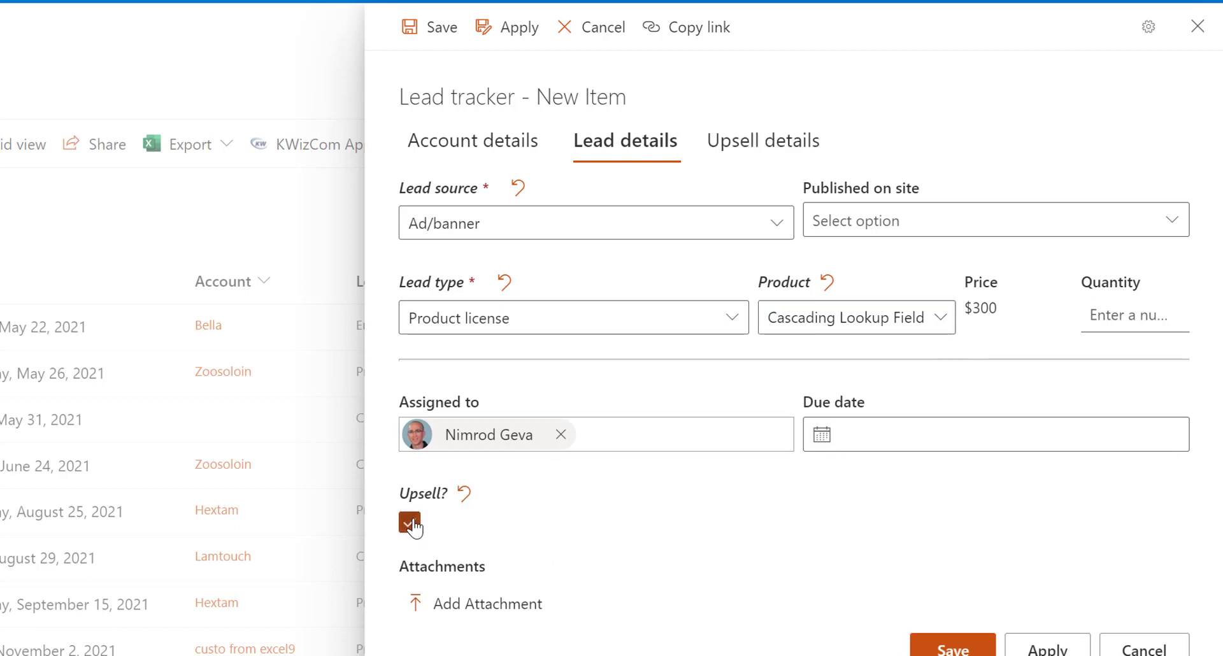
{"action": "left_click", "coordinate": [747, 151]}
{"action": "left_click", "coordinate": [652, 157]}
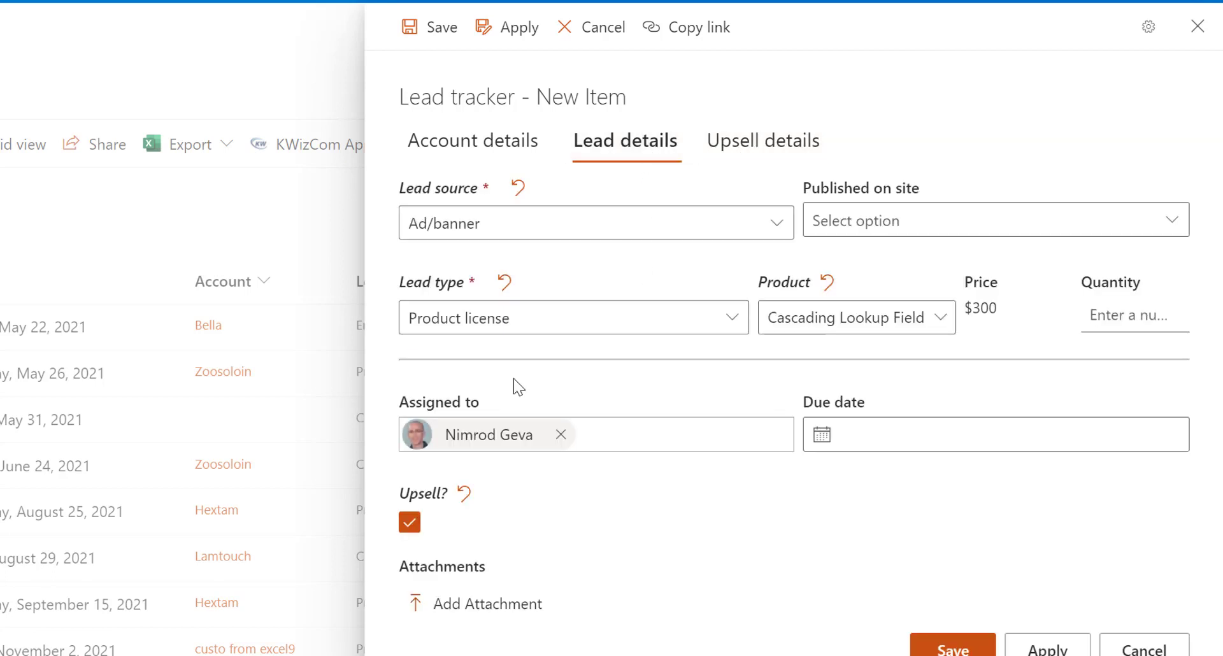
{"action": "left_click", "coordinate": [413, 530]}
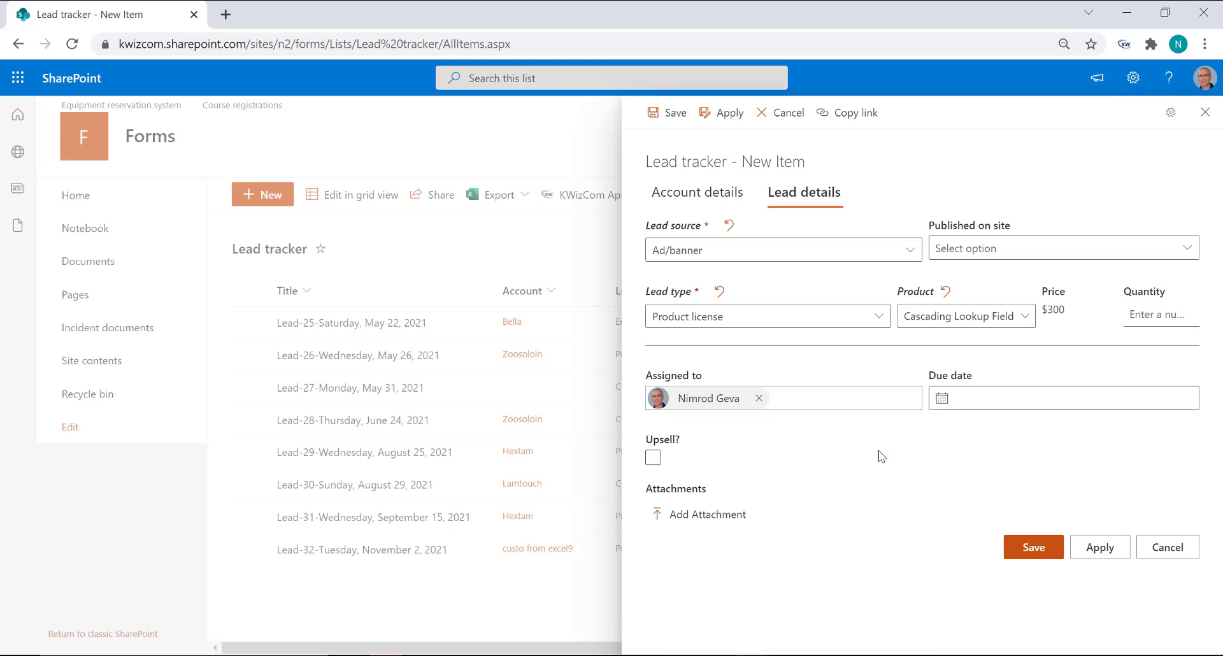
Review the Account details and Lead details sections, and discard the unsaved lead item.
{"action": "left_click", "coordinate": [706, 201]}
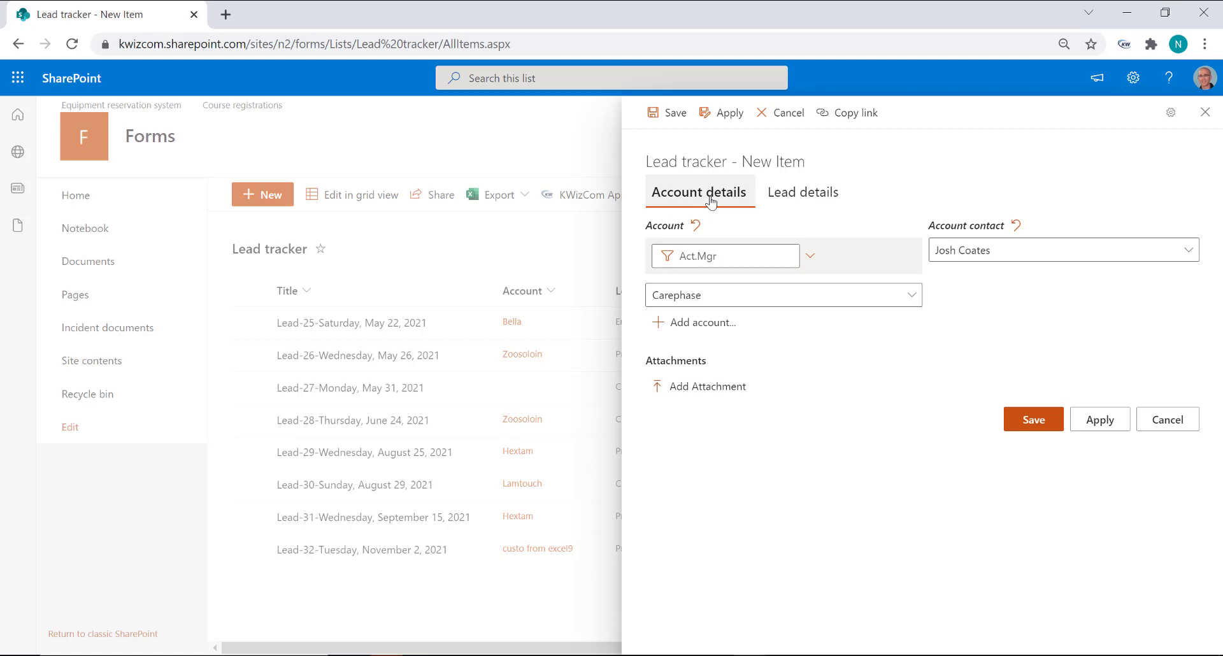
{"action": "left_click", "coordinate": [782, 198]}
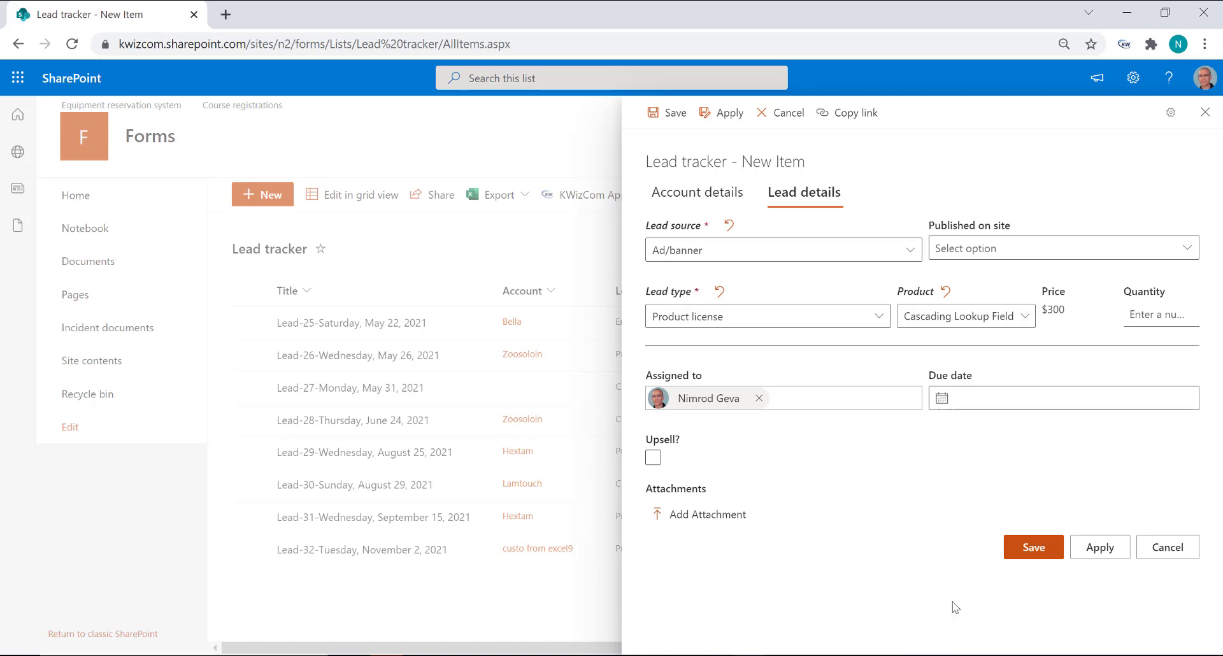
{"action": "left_click", "coordinate": [1162, 551]}
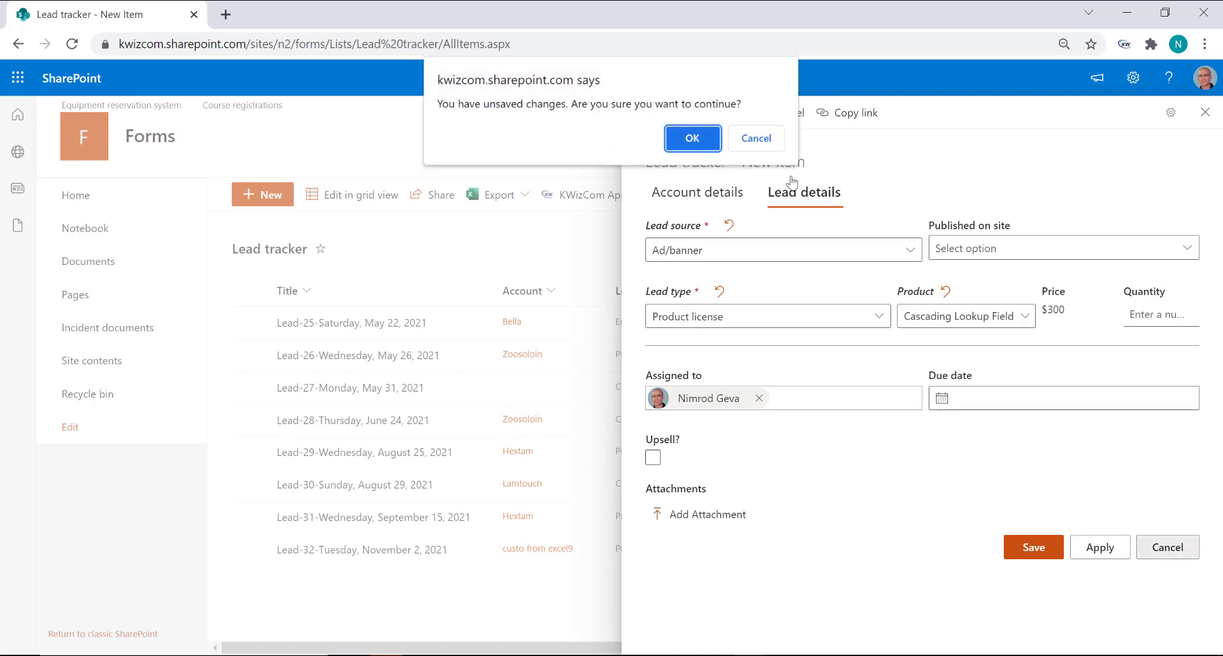
{"action": "left_click", "coordinate": [693, 138]}
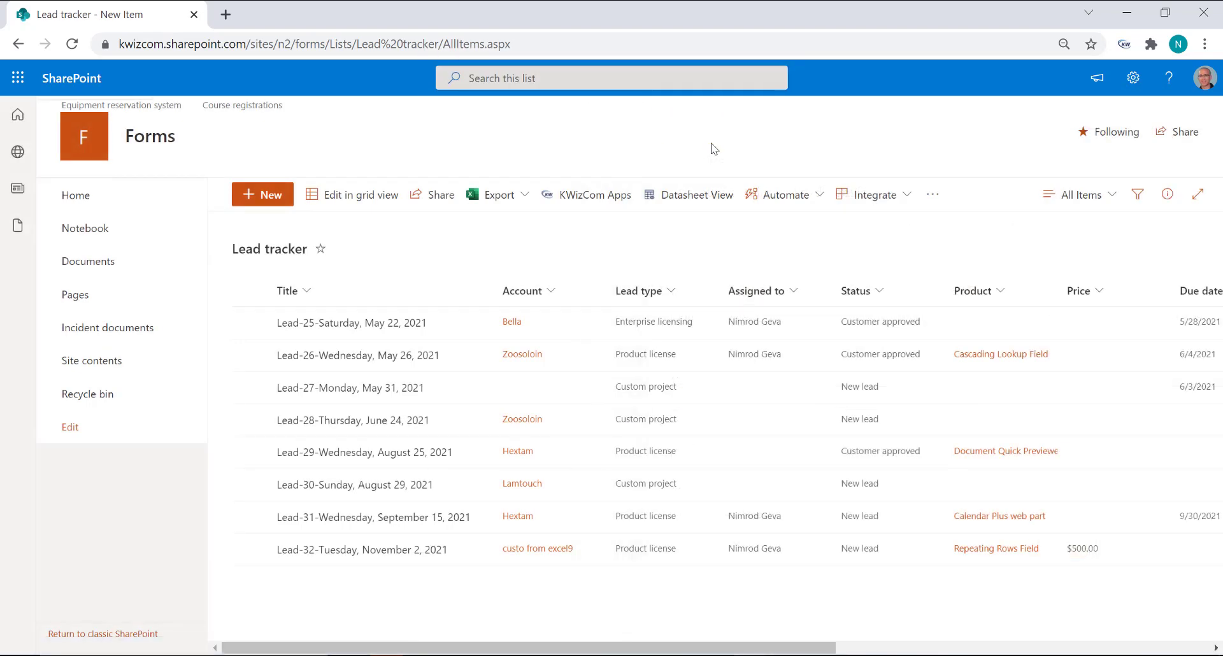
Set the KWizCom Forms Display Mode of the Lead tracker list to Full Page.
{"action": "left_click", "coordinate": [607, 194]}
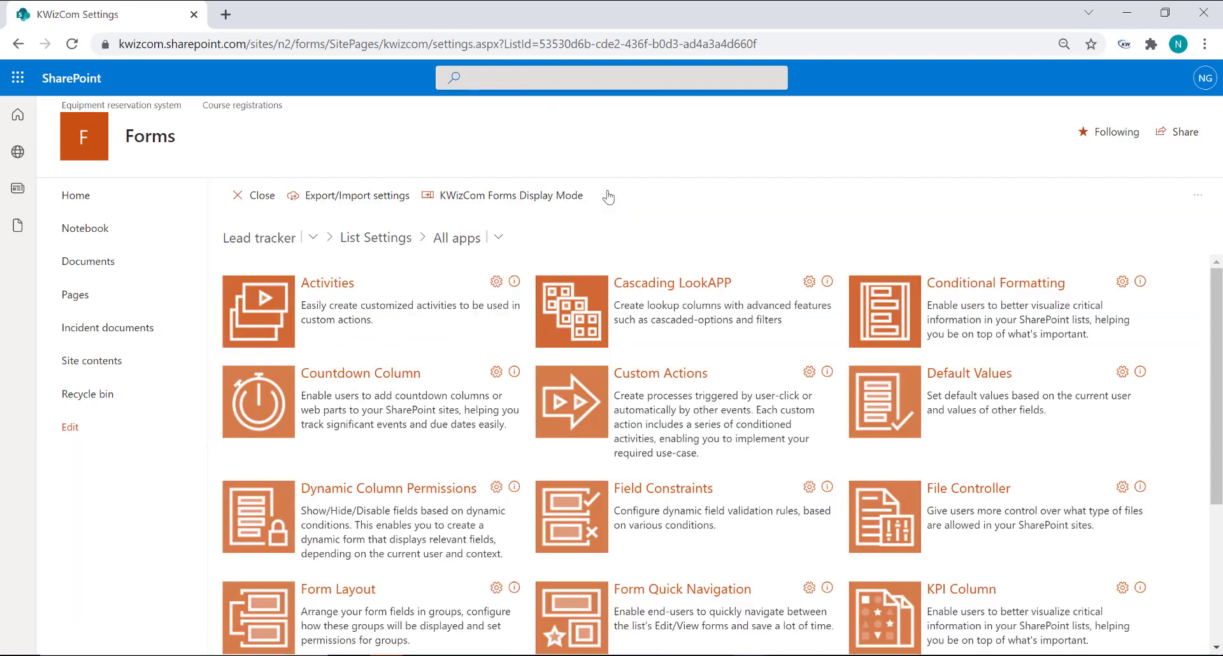
{"action": "left_click", "coordinate": [480, 205]}
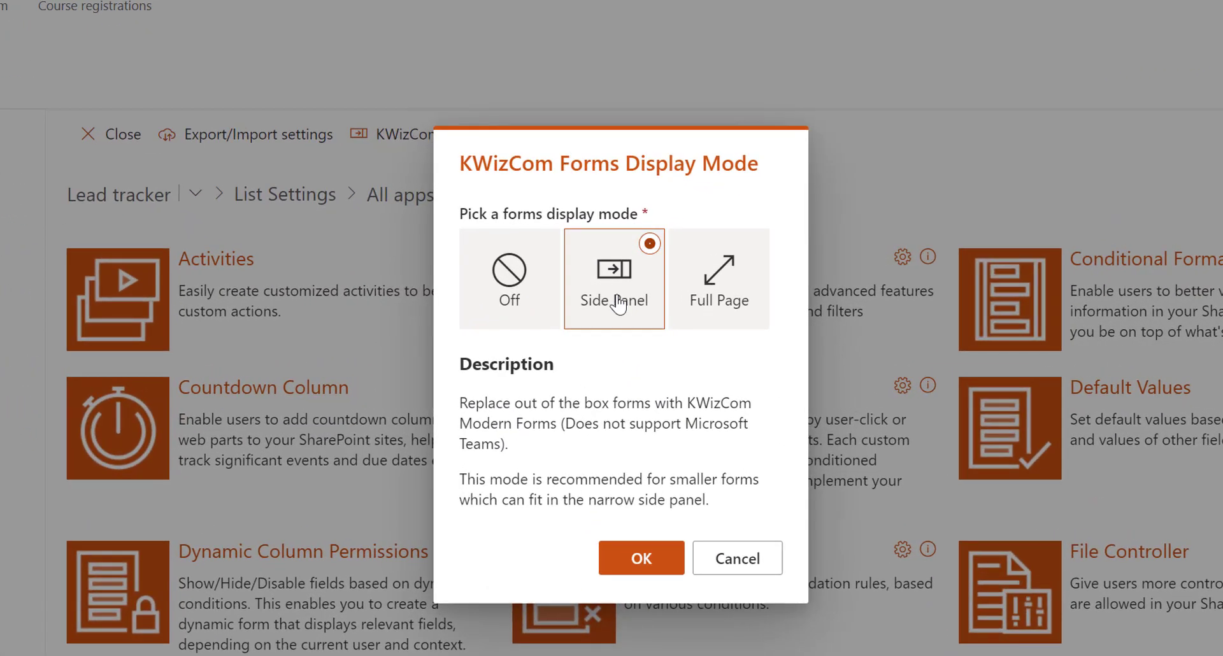
{"action": "left_click", "coordinate": [705, 290]}
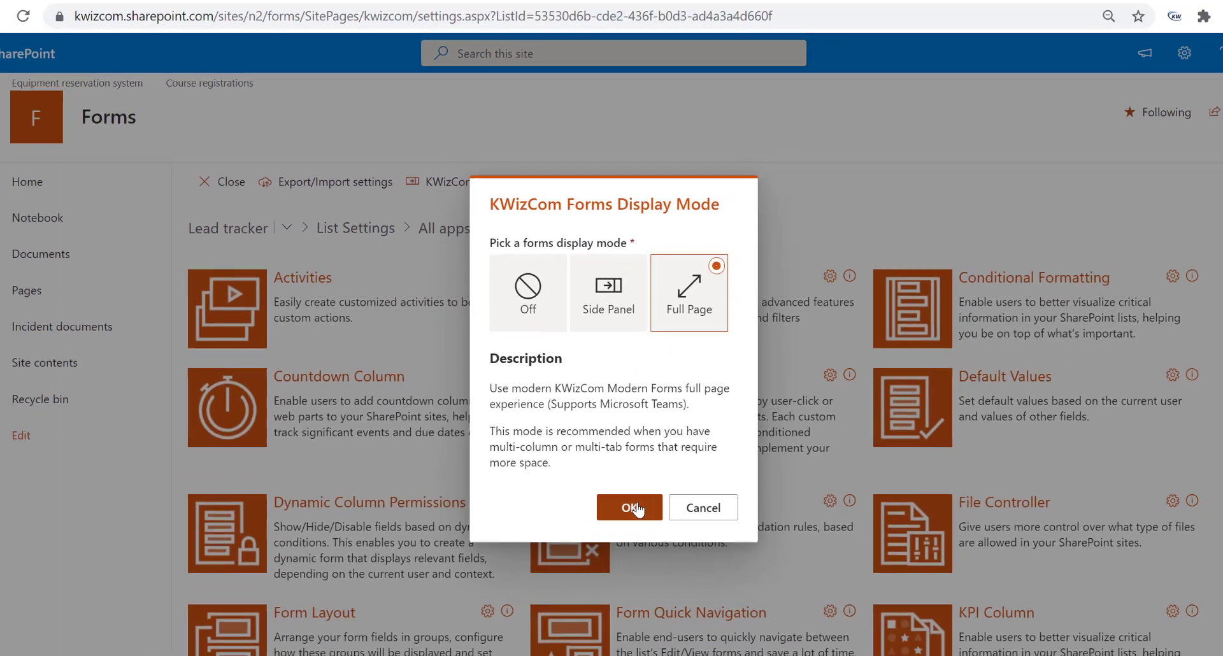
{"action": "left_click", "coordinate": [640, 554]}
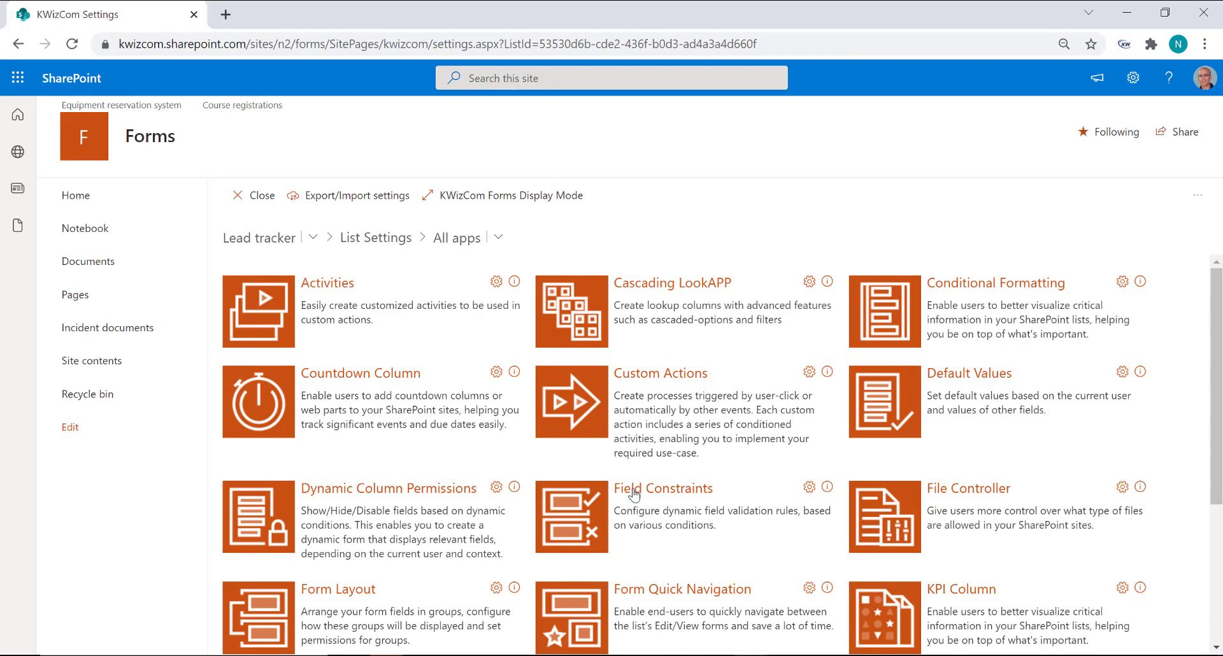
Return to the Lead tracker list and start a new item, showing its Lead details section.
{"action": "left_click", "coordinate": [245, 248]}
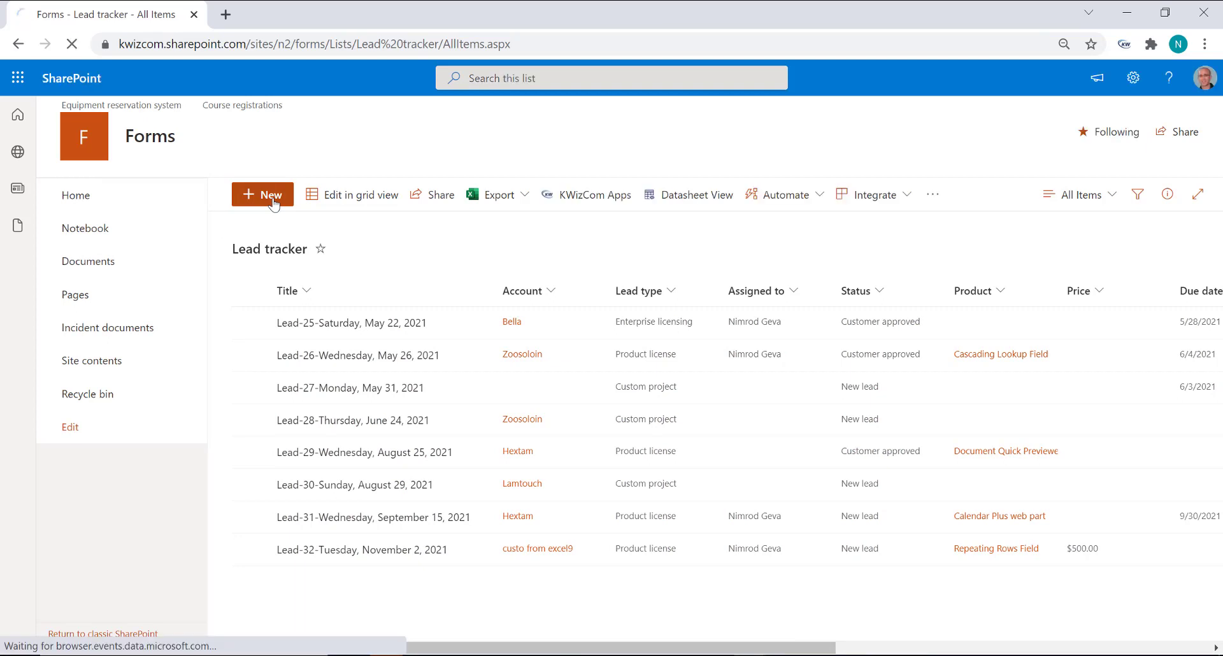
{"action": "left_click", "coordinate": [271, 195]}
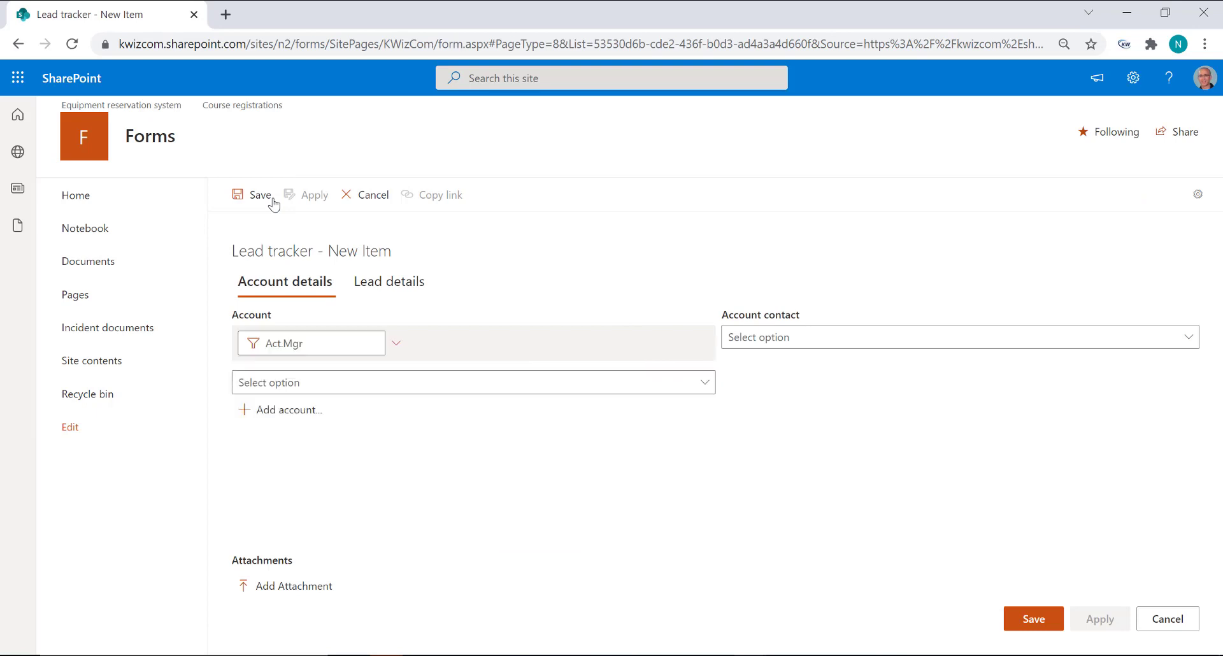
{"action": "left_click", "coordinate": [386, 286]}
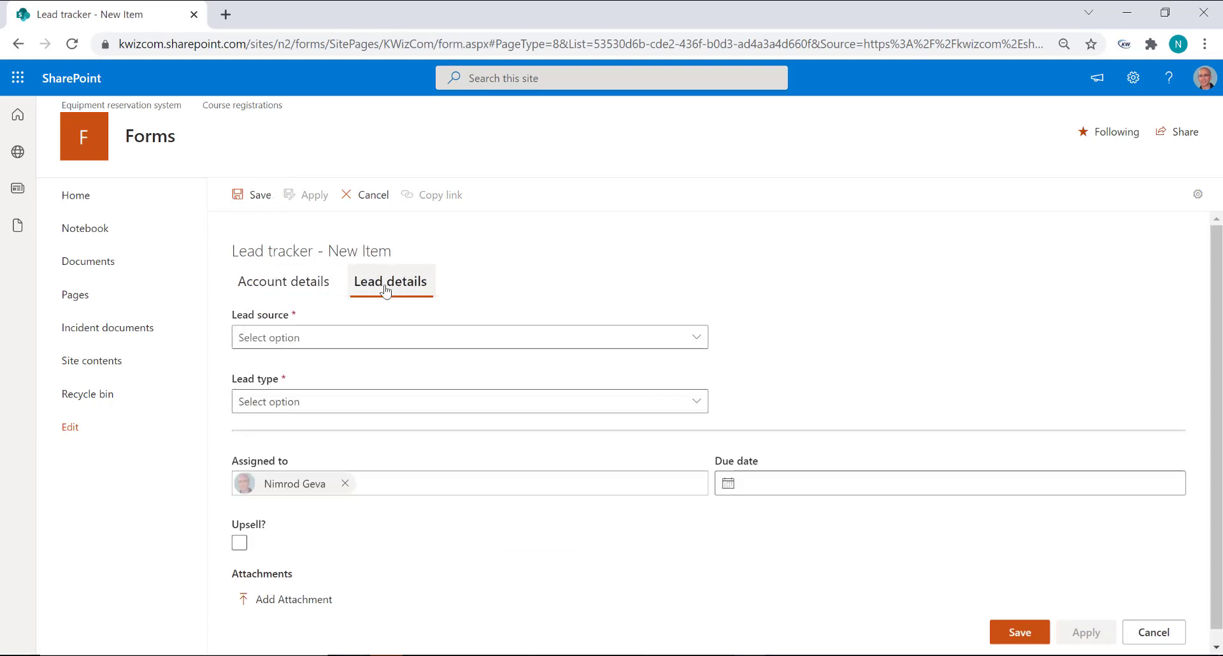
Set the new lead's source to Ad/banner, its type to Product license and its product to Notifications feature.
{"action": "left_click", "coordinate": [391, 335]}
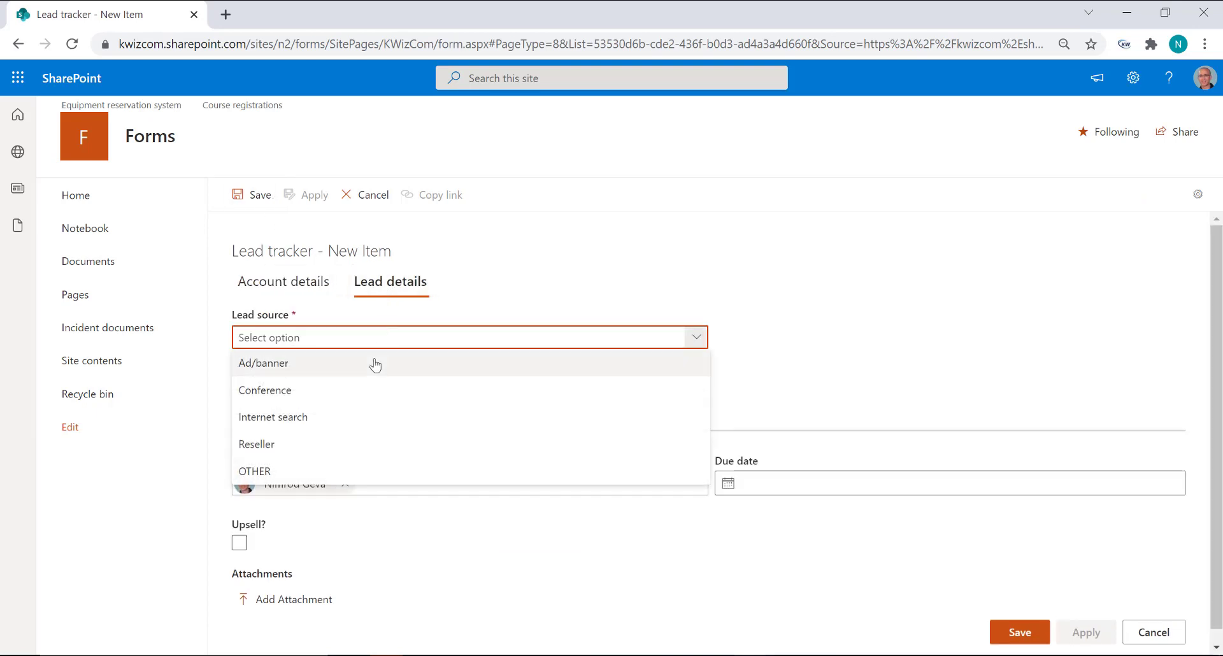
{"action": "left_click", "coordinate": [375, 364]}
{"action": "left_click", "coordinate": [495, 403]}
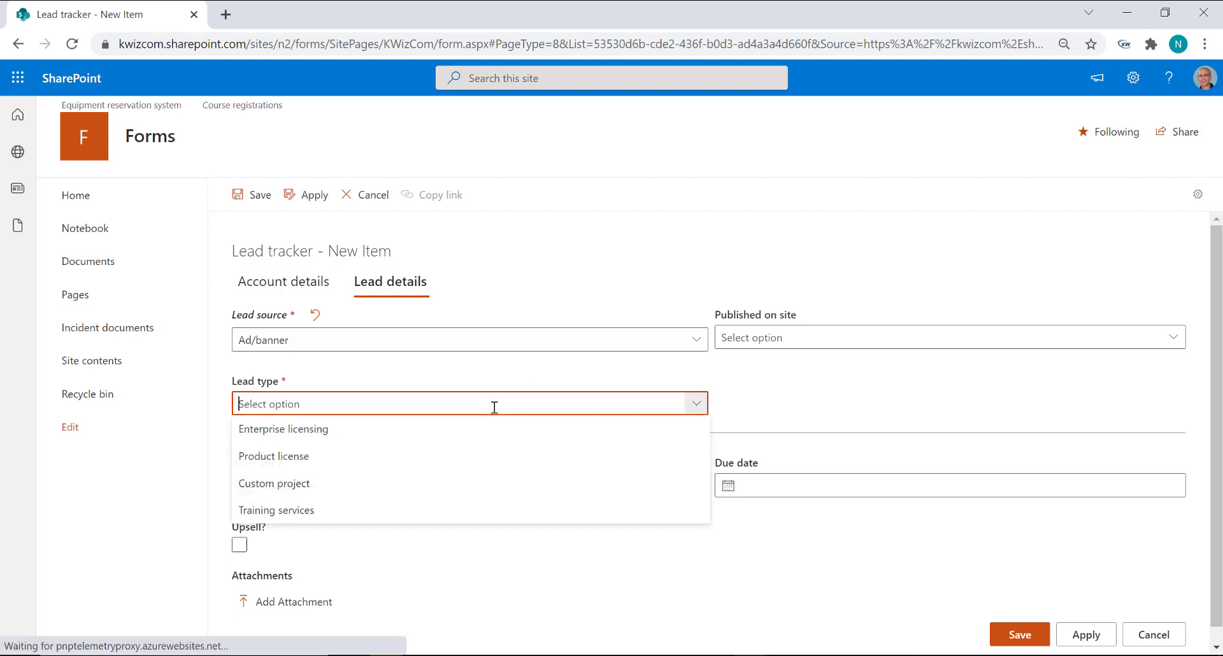
{"action": "left_click", "coordinate": [427, 455]}
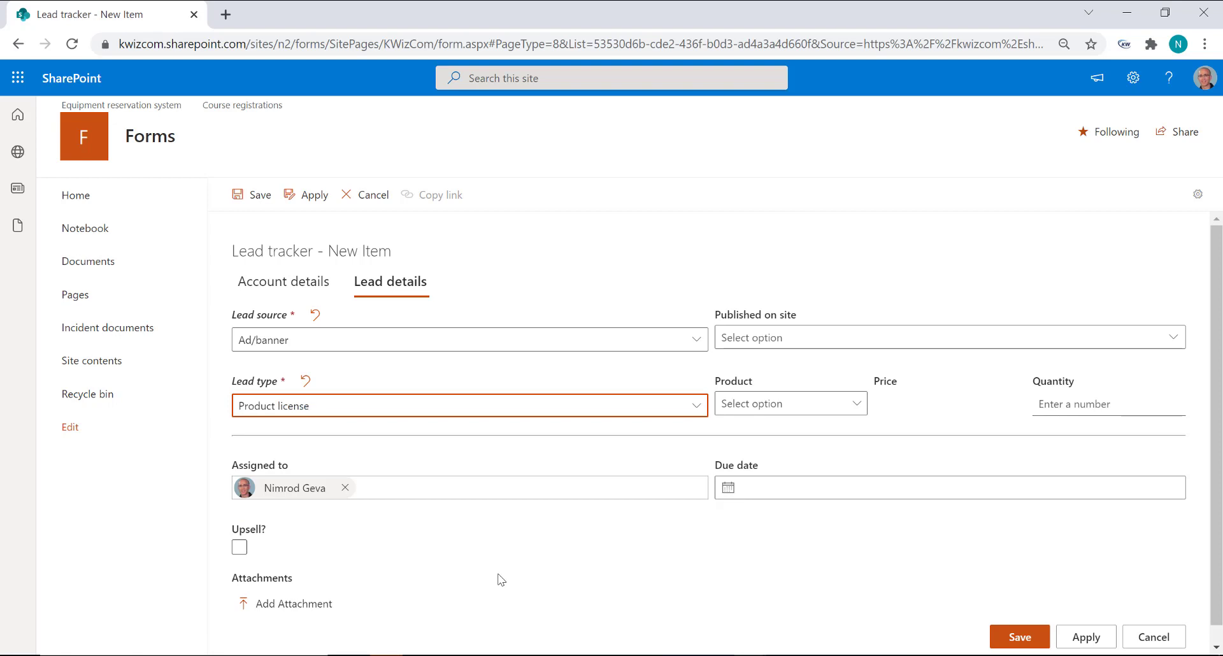
{"action": "left_click", "coordinate": [757, 414]}
{"action": "left_click", "coordinate": [770, 324]}
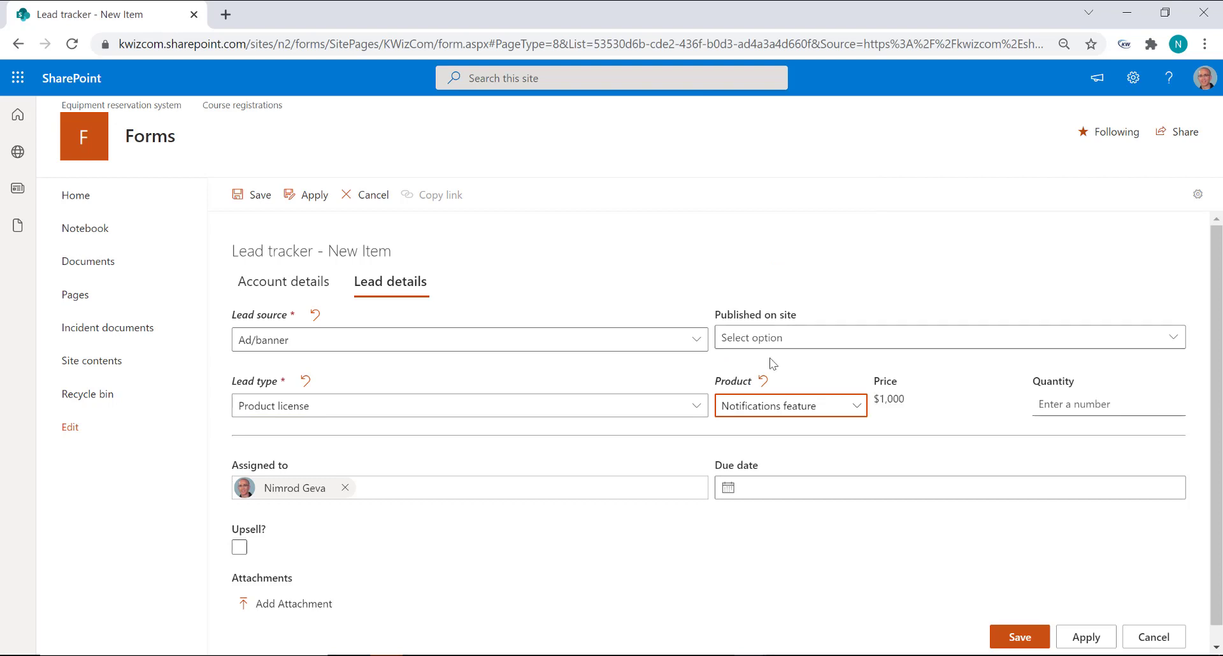